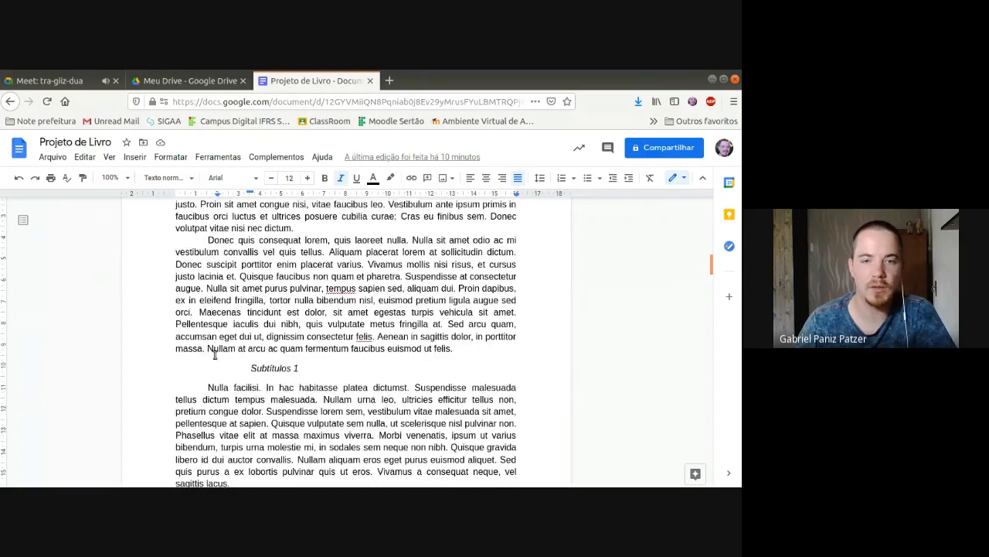
scroll(298, 366, down, 5)
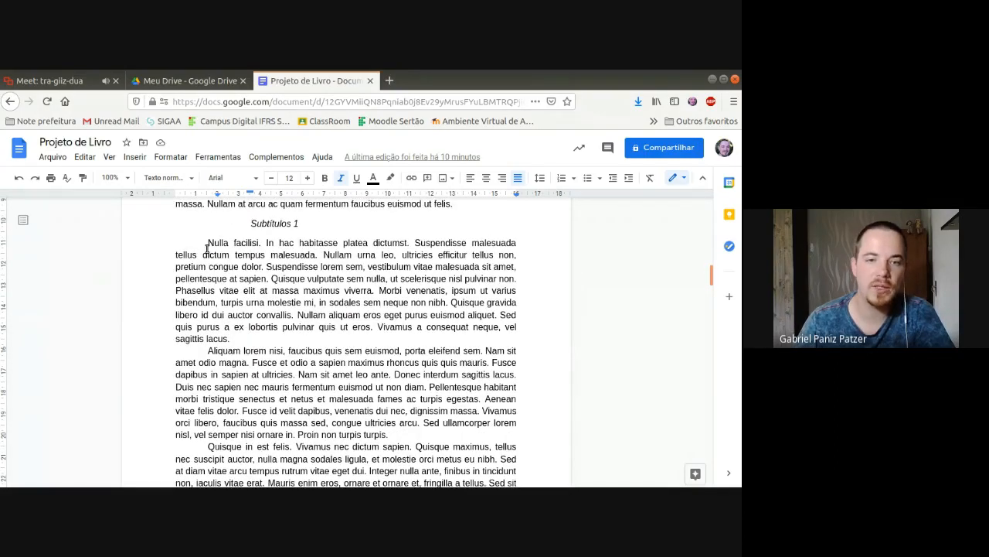
Step: Look through the body paragraphs and the Subtítulos 1 and Subtítulos 2 headings
drag(206, 244, 330, 411)
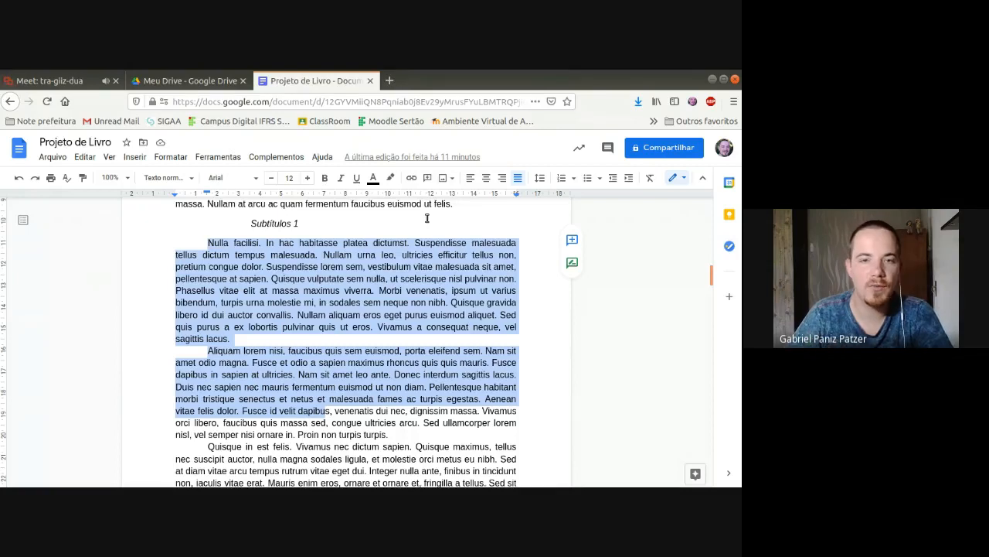
click(378, 216)
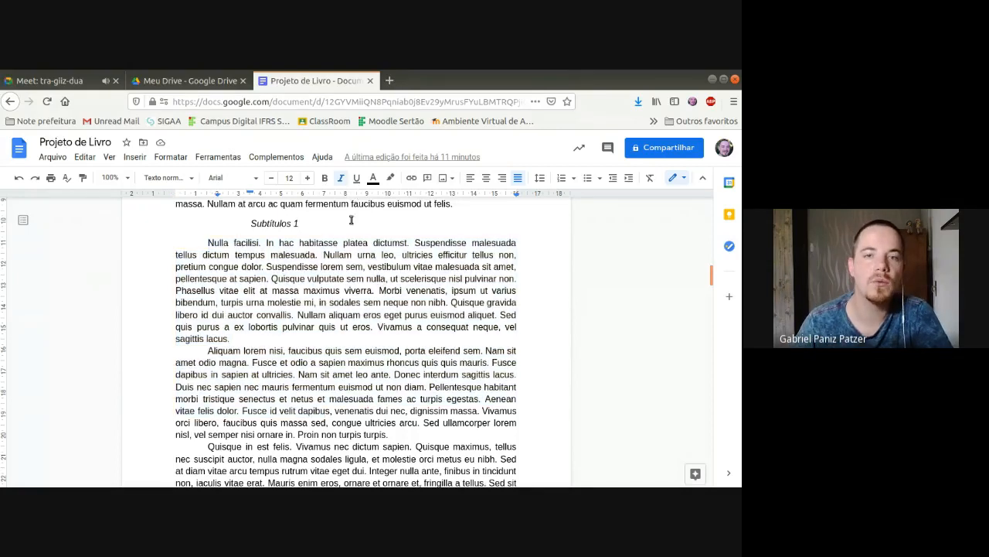
scroll(357, 230, down, 5)
scroll(360, 245, down, 10)
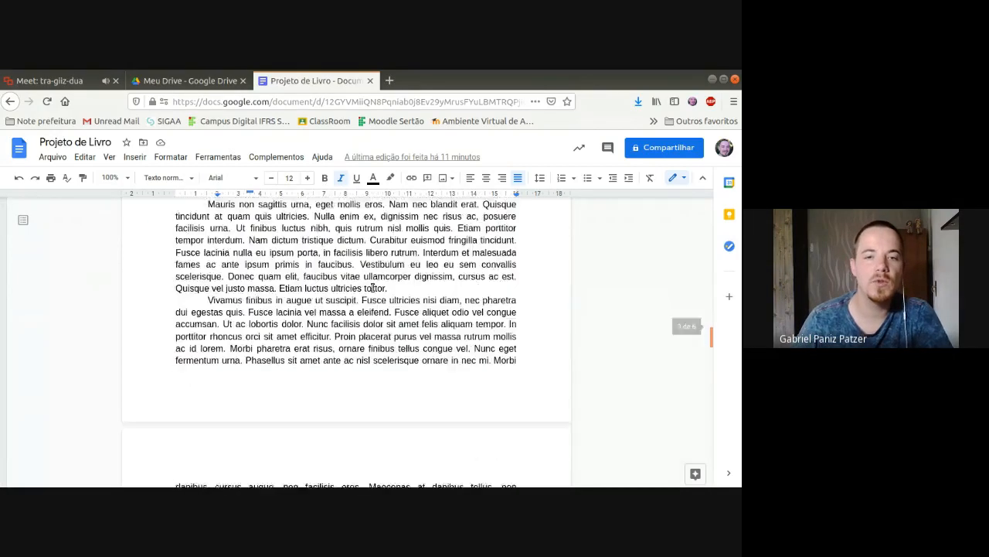
click(281, 313)
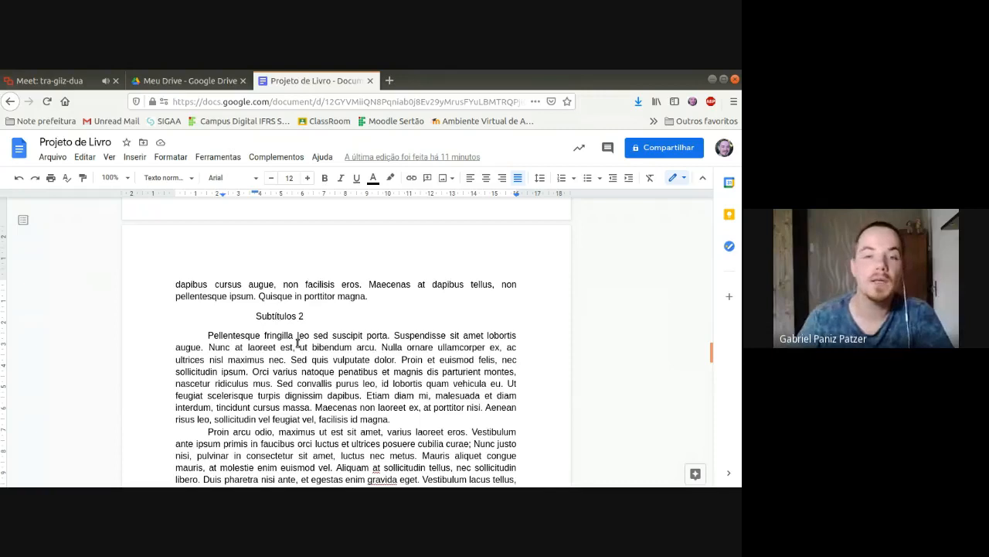
drag(249, 315, 405, 314)
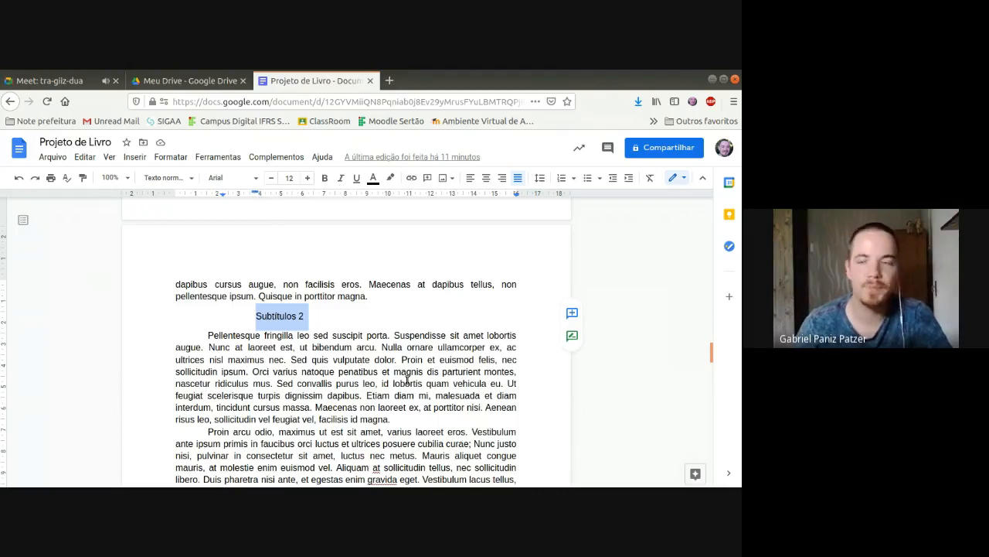
Step: Return to the start of the document and view the available paragraph styles
key(ctrl+Home)
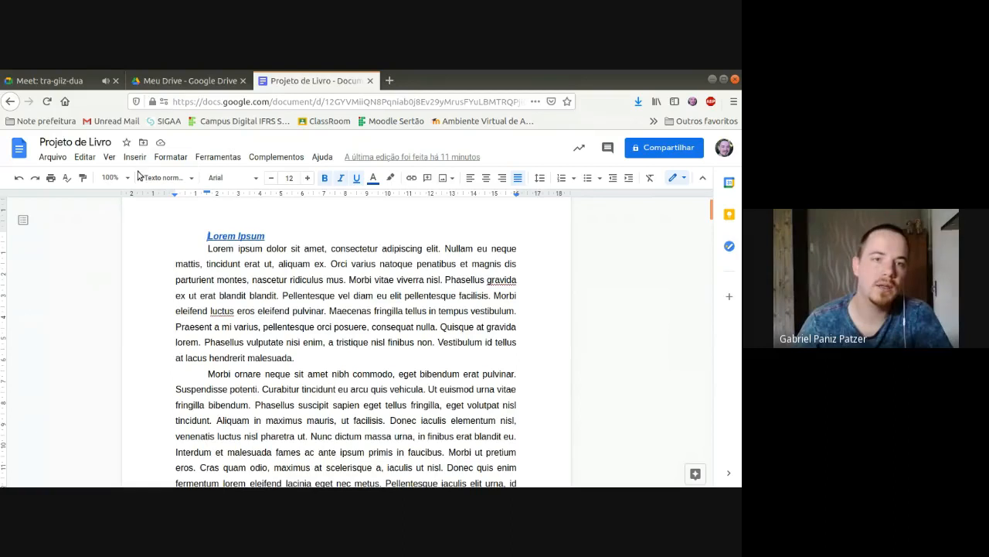
click(191, 179)
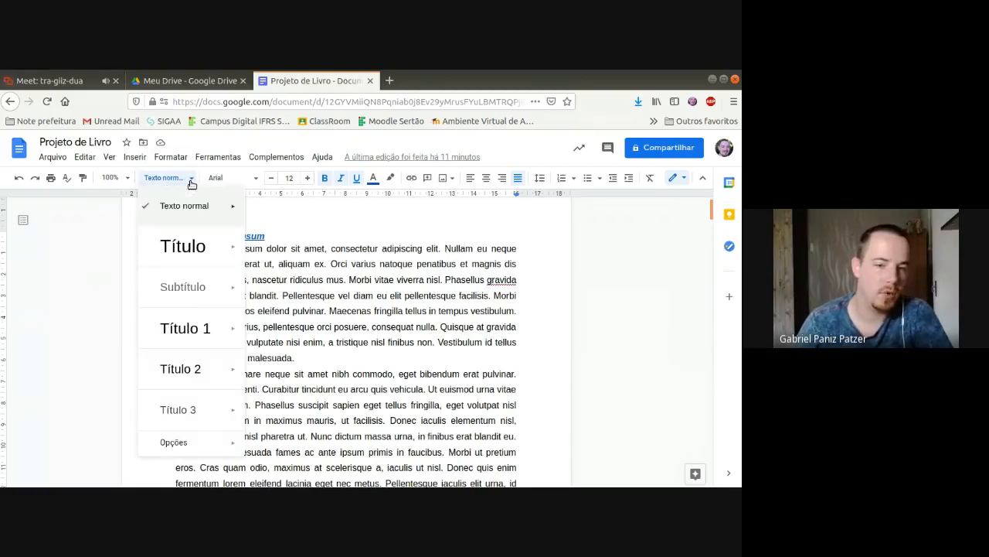
mouse_move(198, 444)
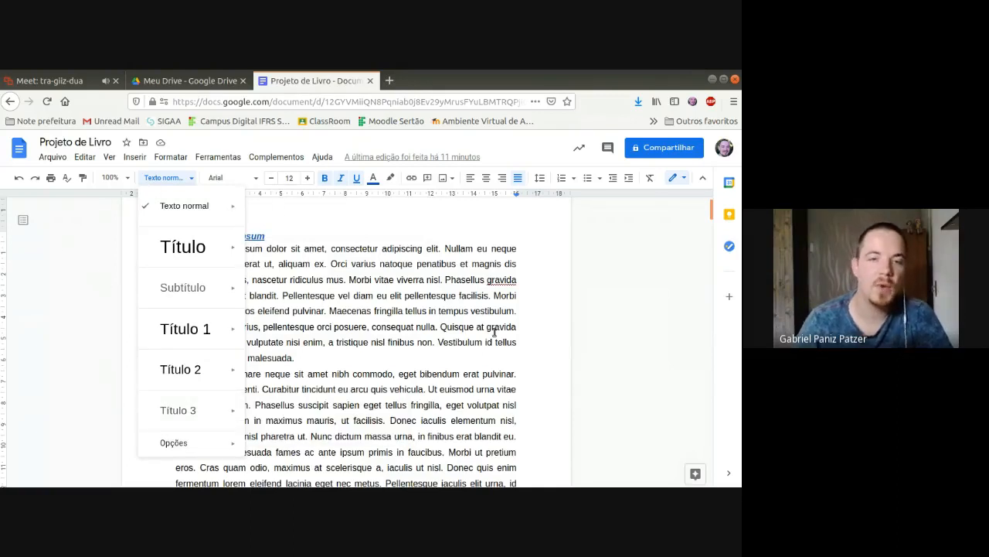
click(420, 285)
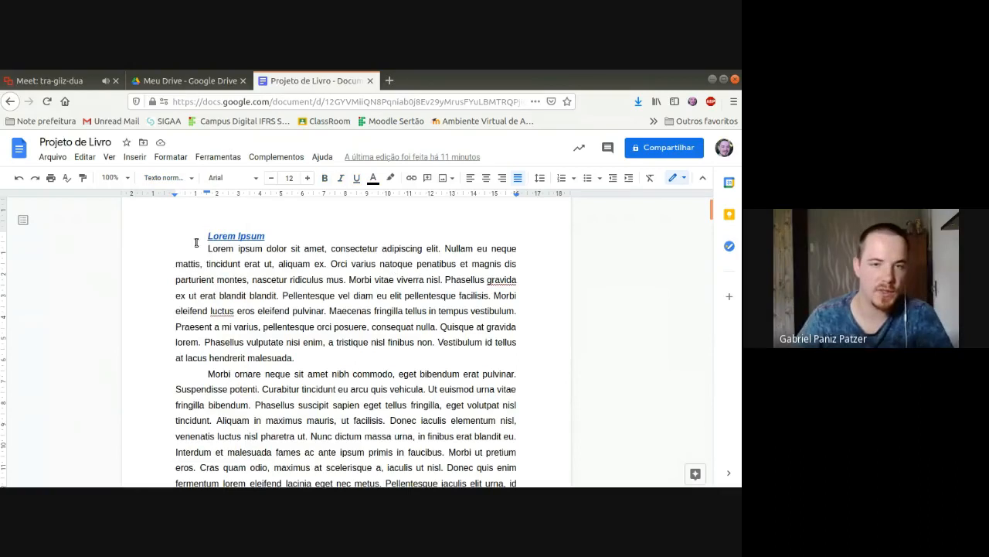
Step: Center the "Lorem Ipsum" heading on the first page and set its font size to 24
drag(159, 235, 360, 230)
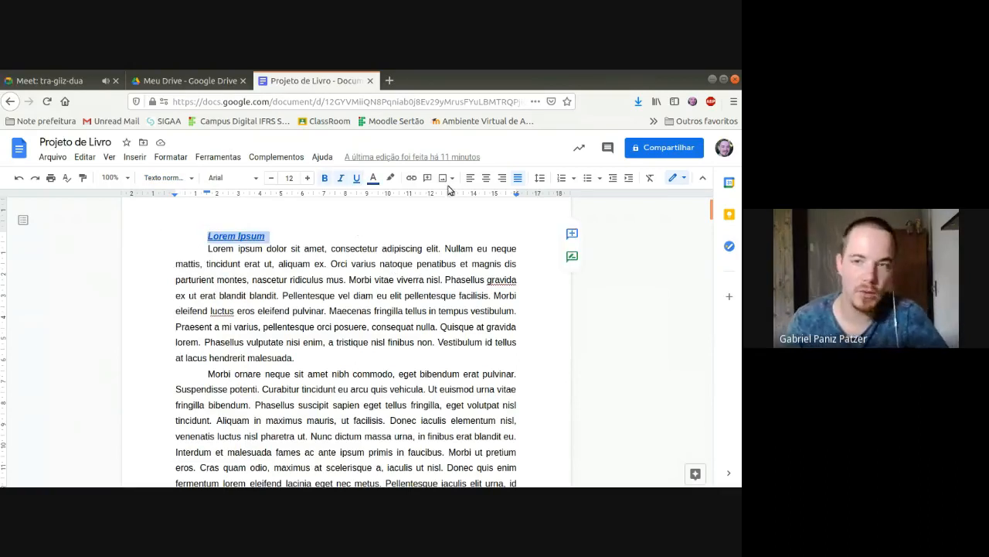
click(486, 178)
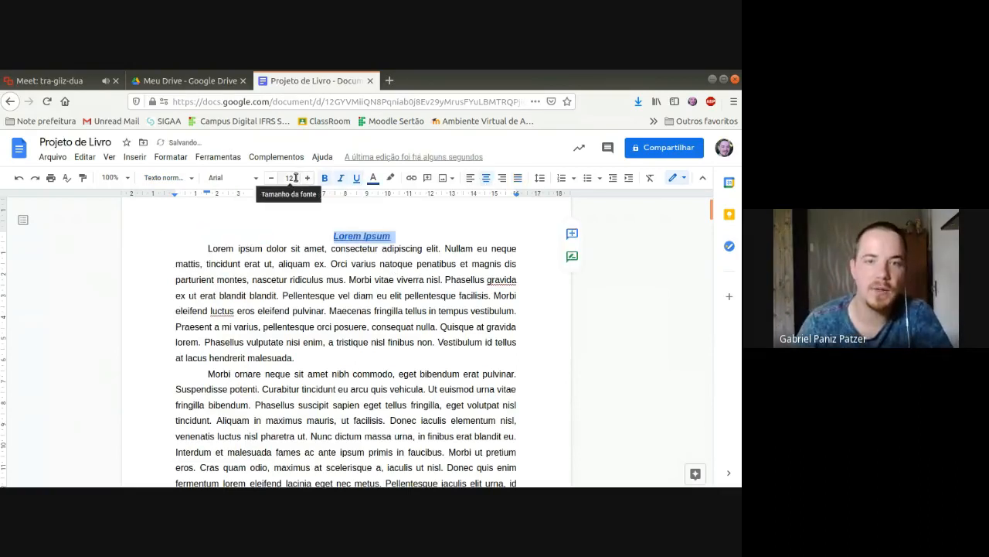
click(289, 178)
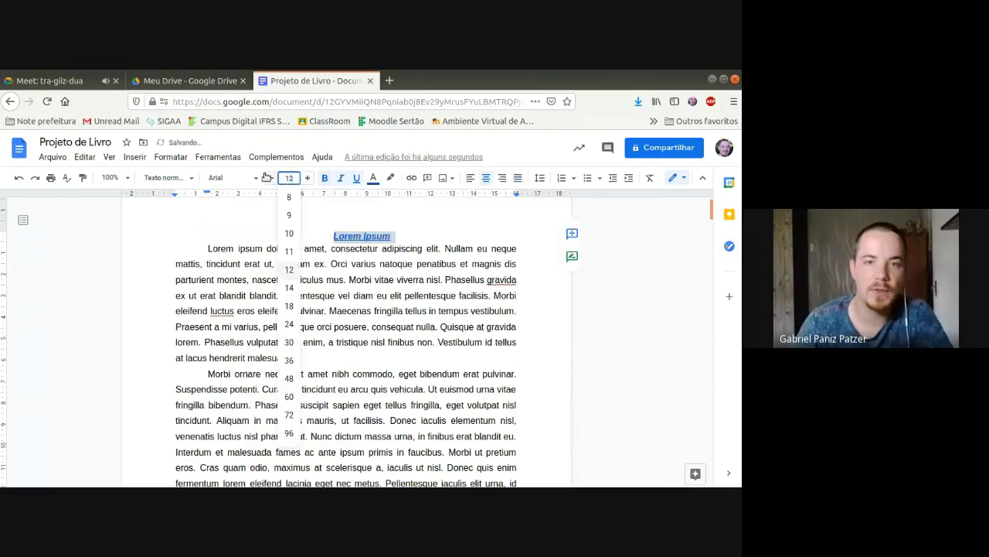
click(289, 324)
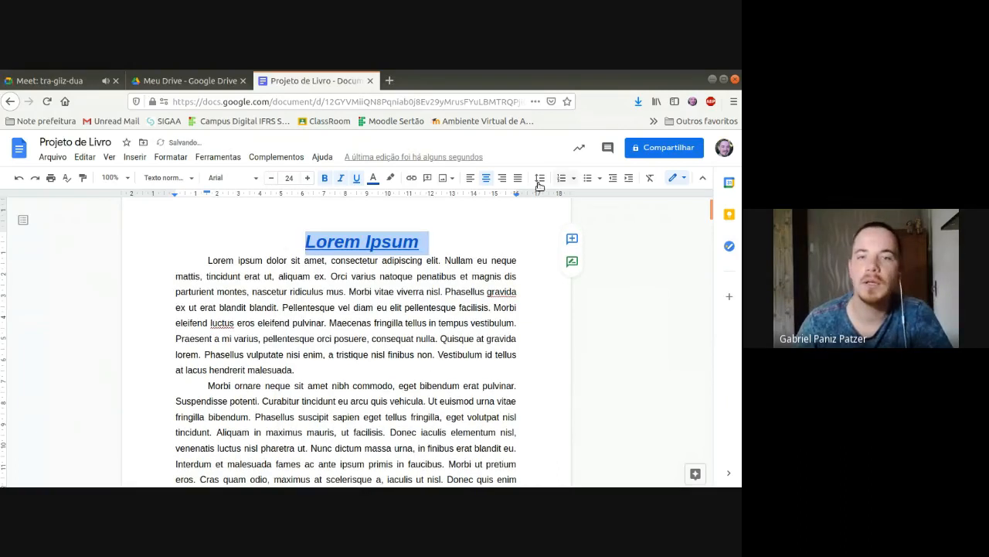
Step: Set the custom spacing after the "Lorem Ipsum" heading to 32 pt
click(163, 158)
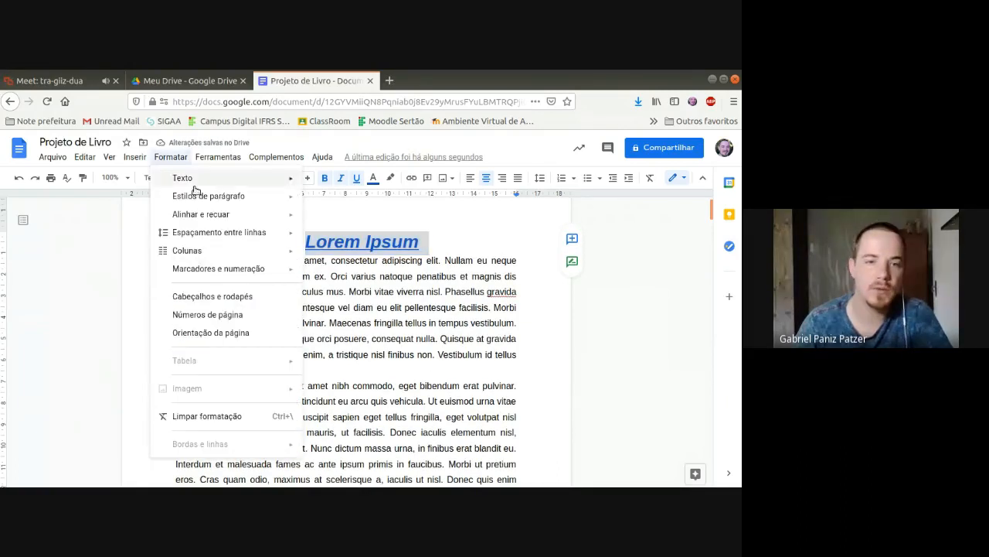
mouse_move(236, 232)
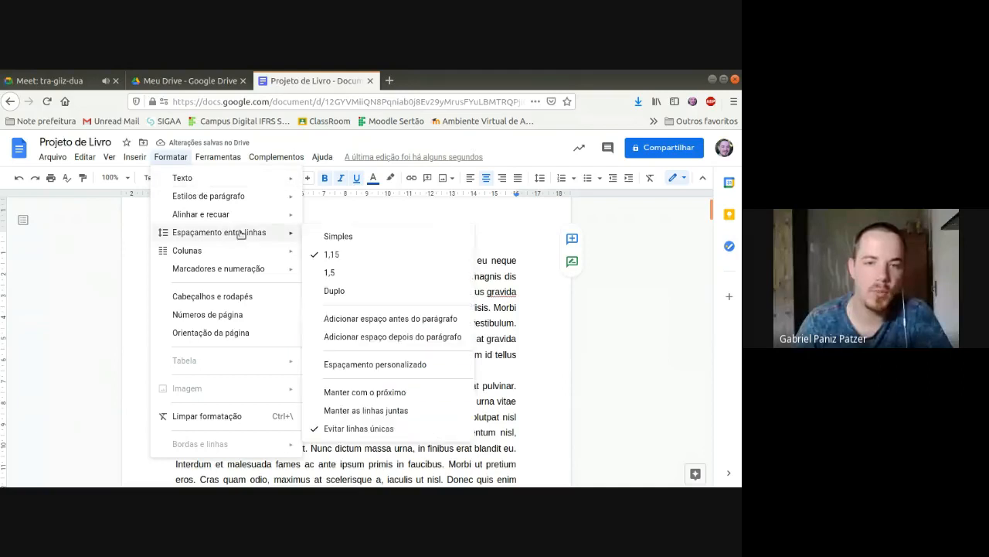
click(391, 369)
click(384, 343)
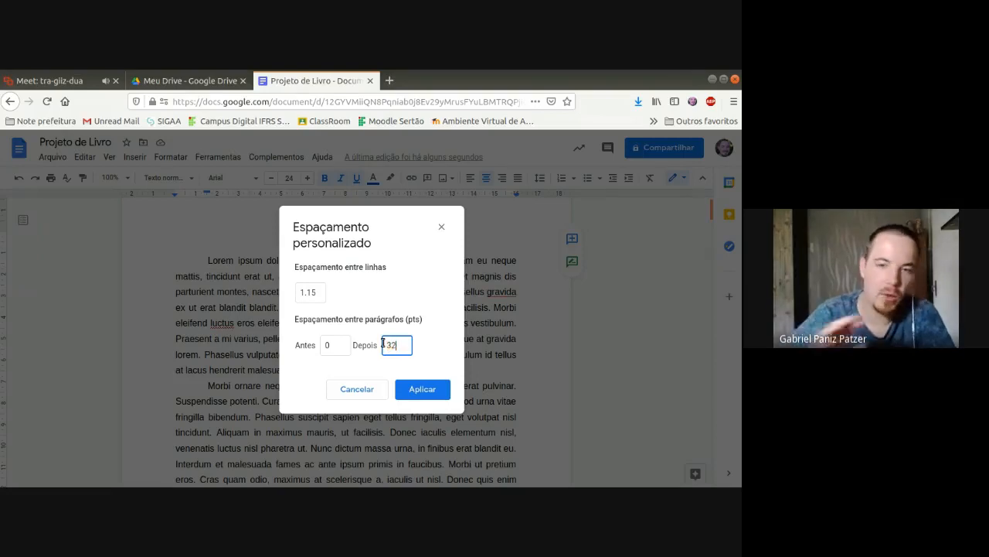
click(402, 391)
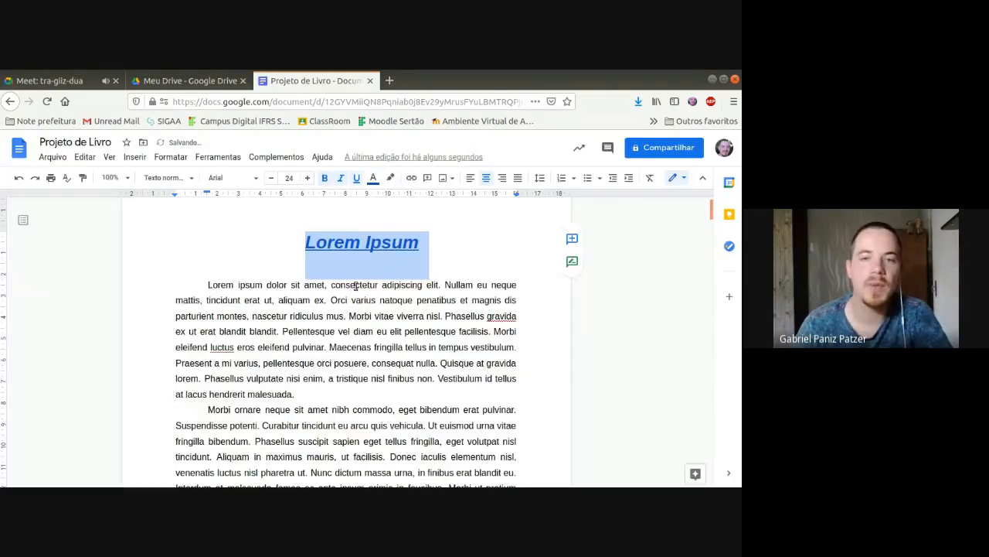
click(355, 286)
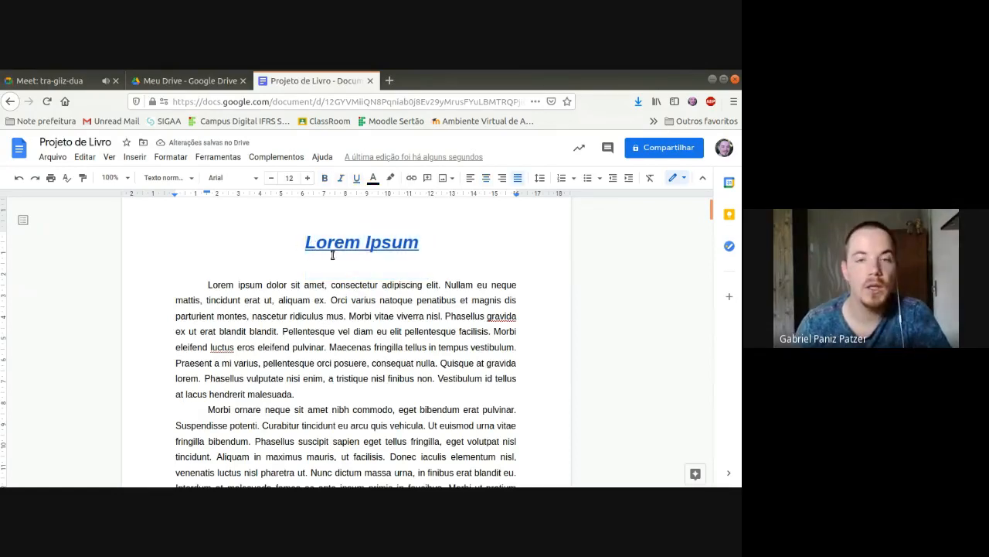
Step: Update the "Título" paragraph style to match the "Lorem Ipsum" heading's formatting and check it in the styles list
click(391, 242)
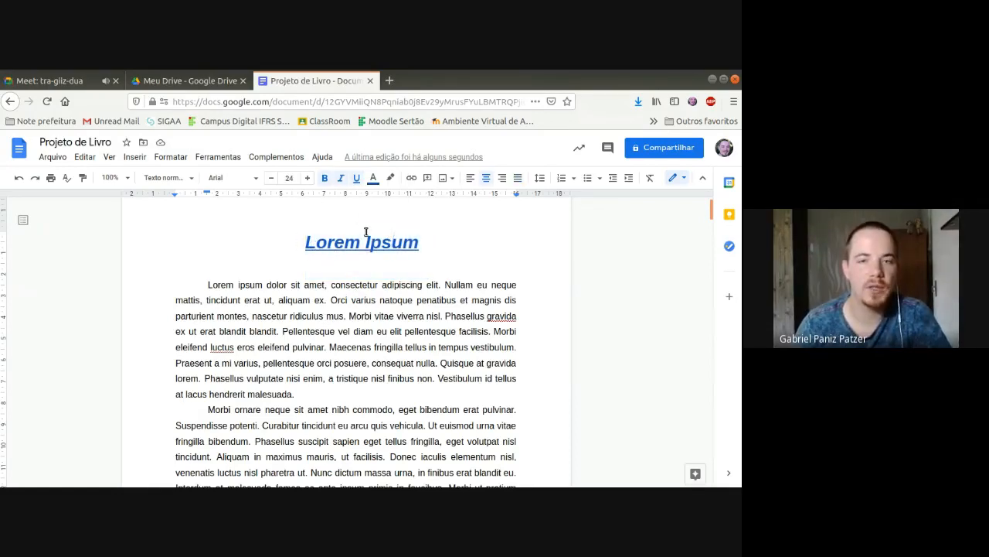
click(192, 179)
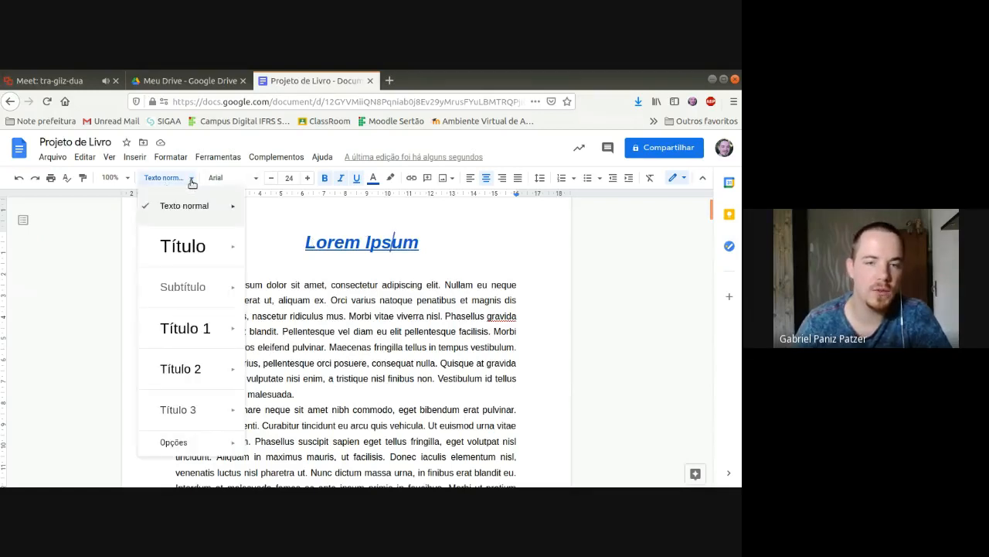
mouse_move(197, 199)
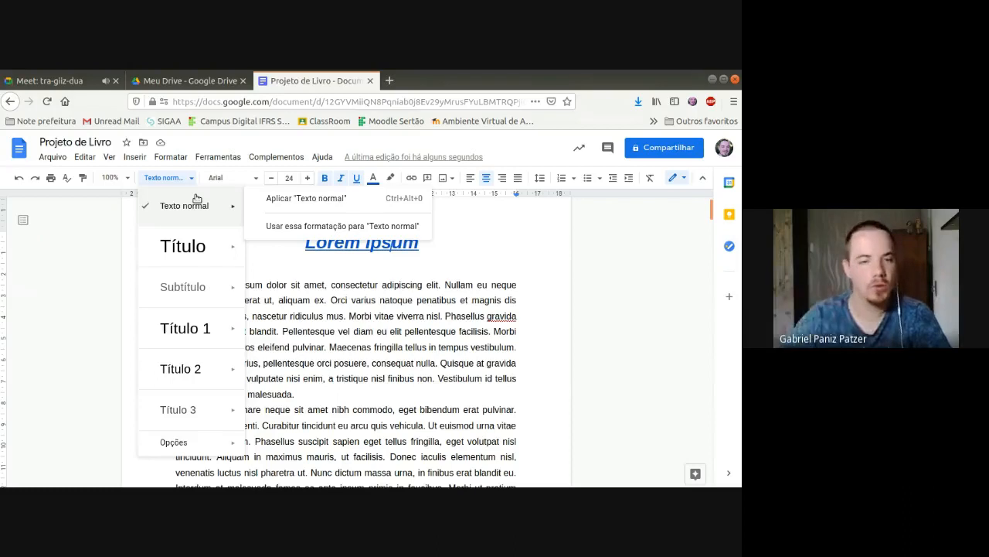
mouse_move(153, 246)
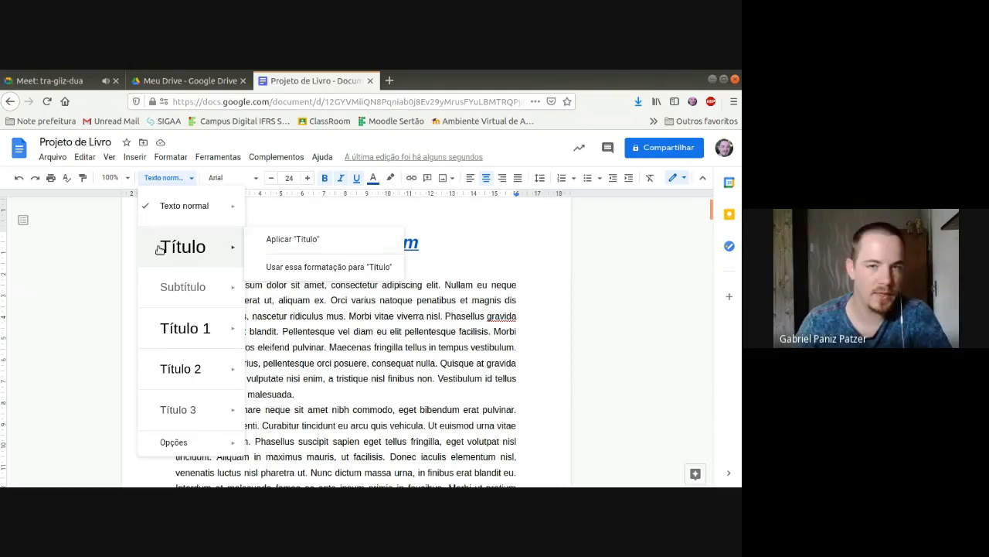
click(279, 274)
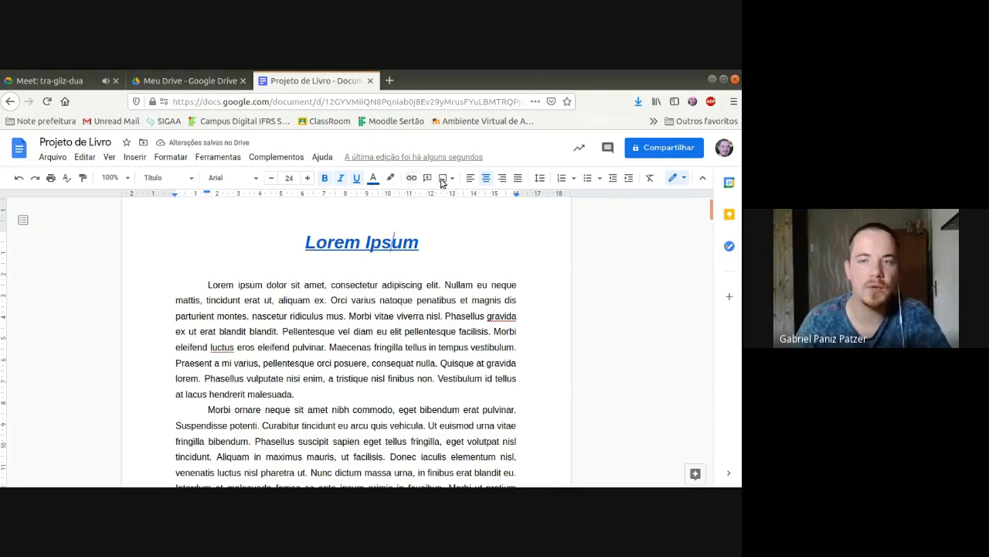
click(166, 178)
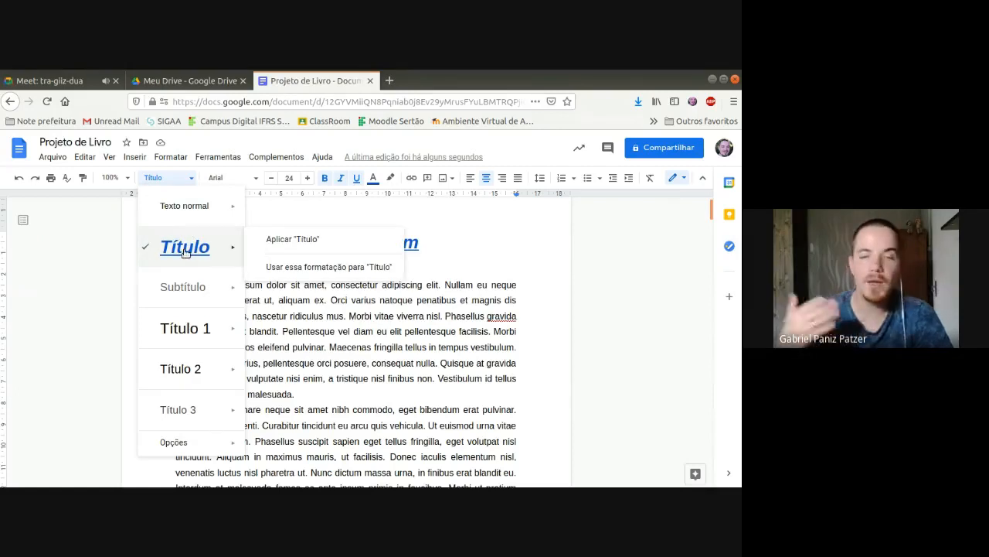
click(362, 373)
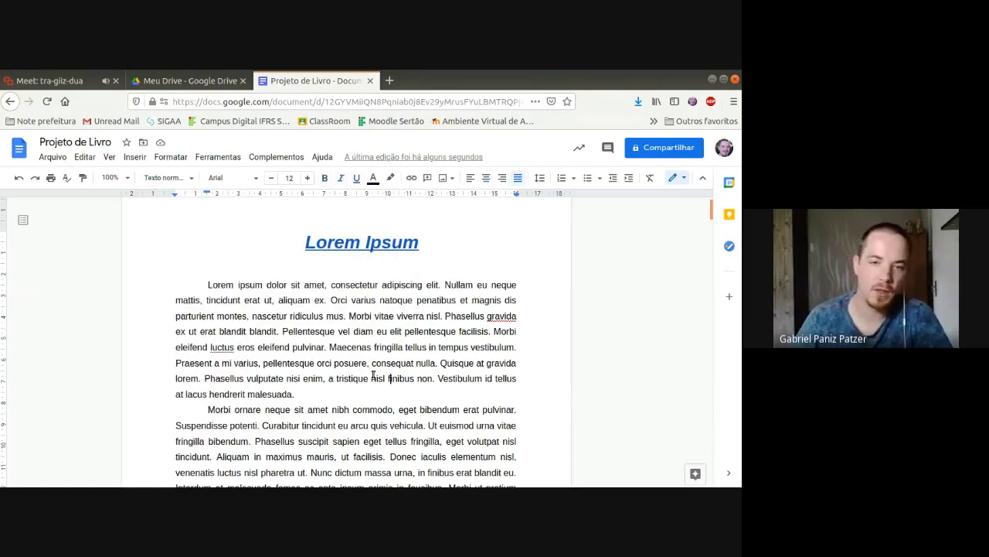
drag(200, 285, 324, 347)
click(340, 362)
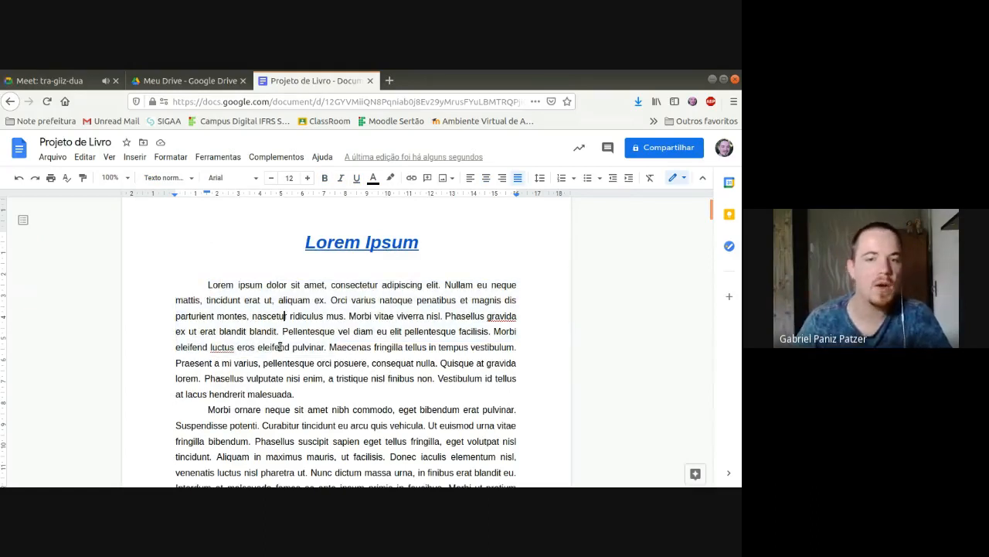
click(245, 332)
click(424, 332)
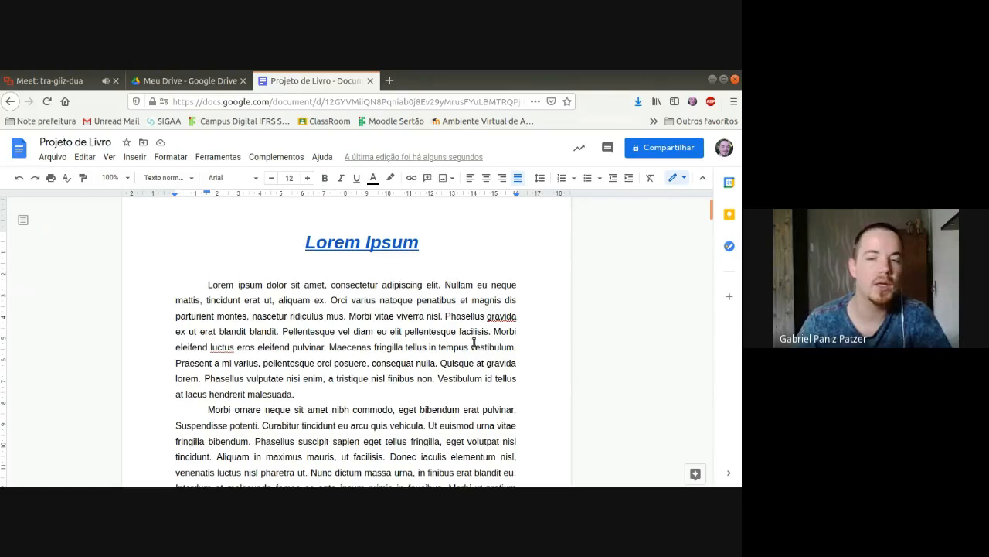
drag(208, 285, 403, 376)
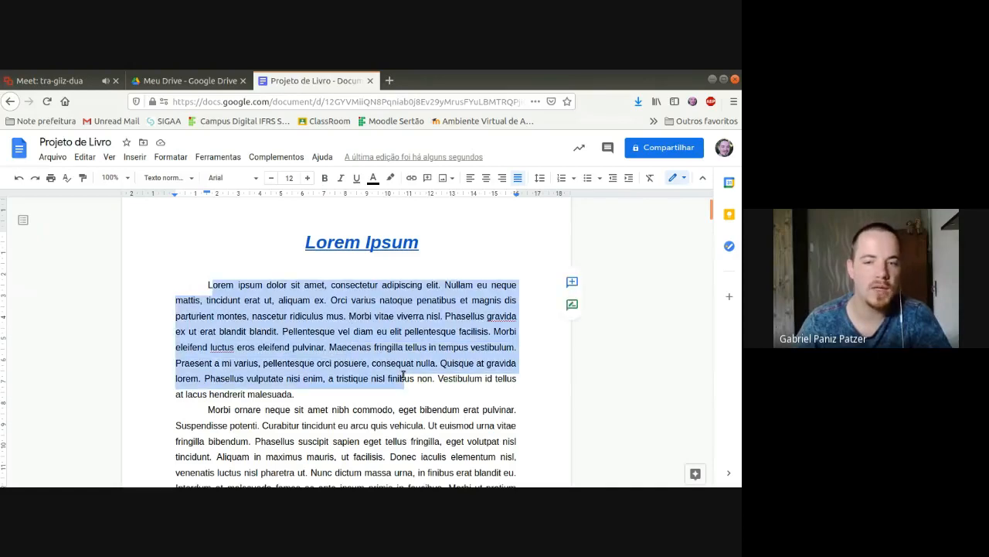
Step: Try the "Título" style on the first body paragraph under the "Lorem Ipsum" heading, and undo it
click(348, 349)
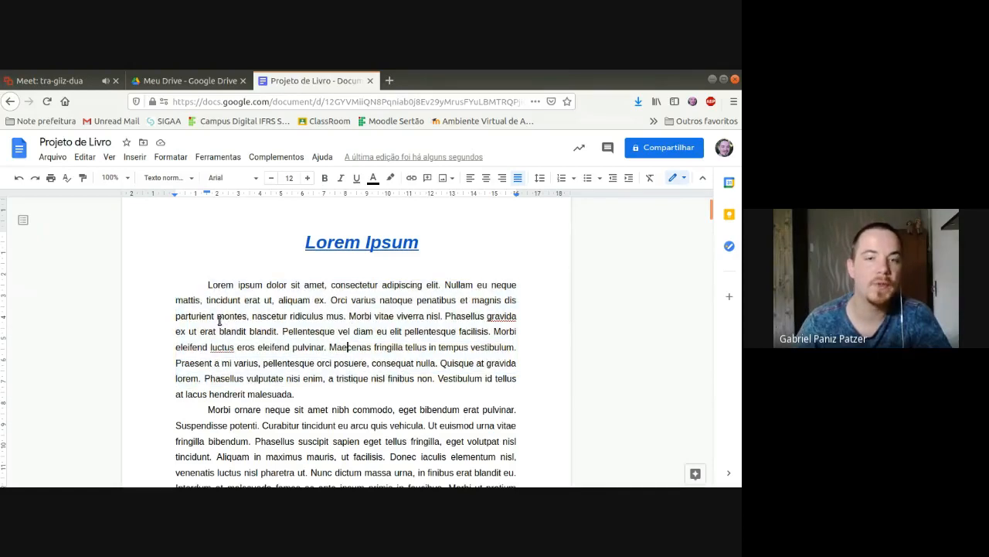
click(188, 180)
mouse_move(193, 243)
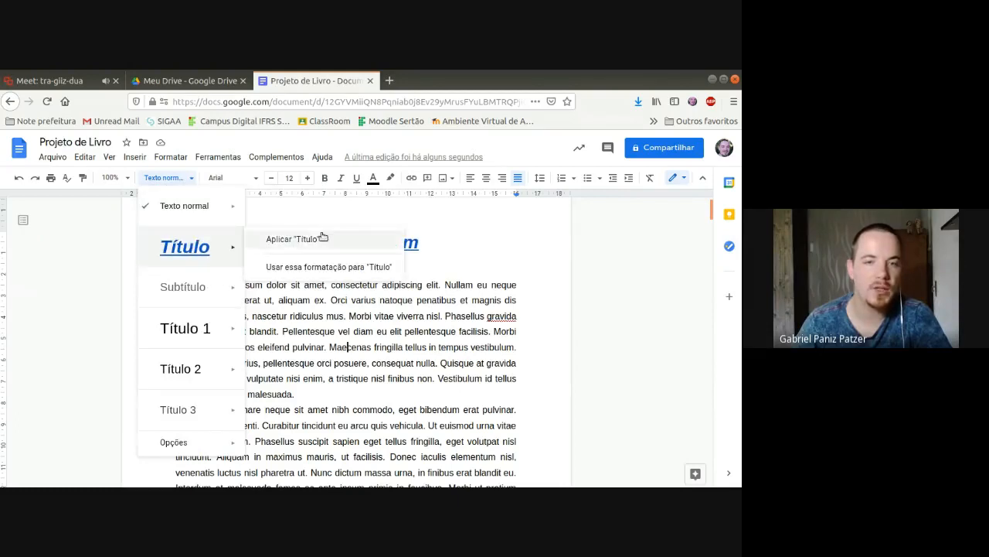
click(171, 245)
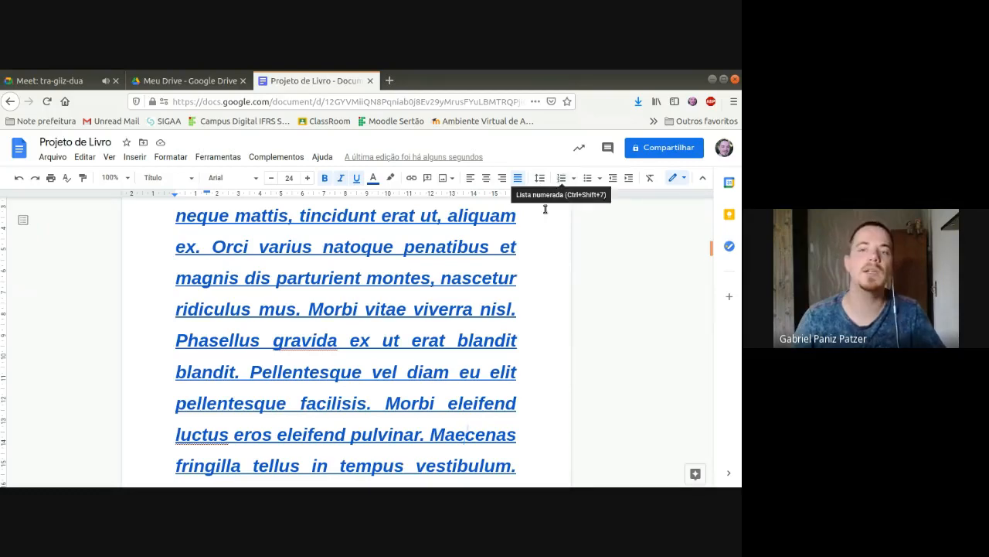
click(466, 434)
scroll(464, 379, down, 3)
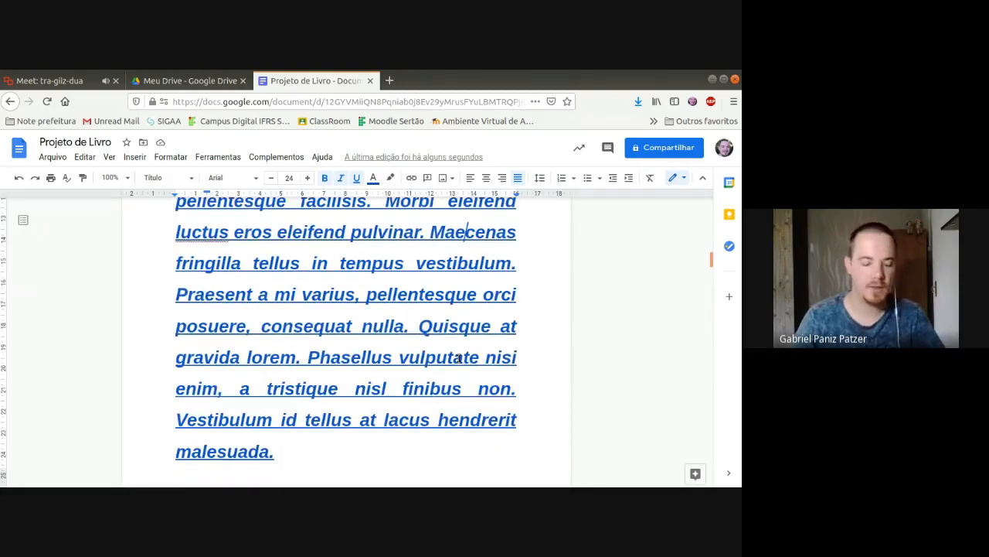
key(ctrl+z)
scroll(456, 355, up, 5)
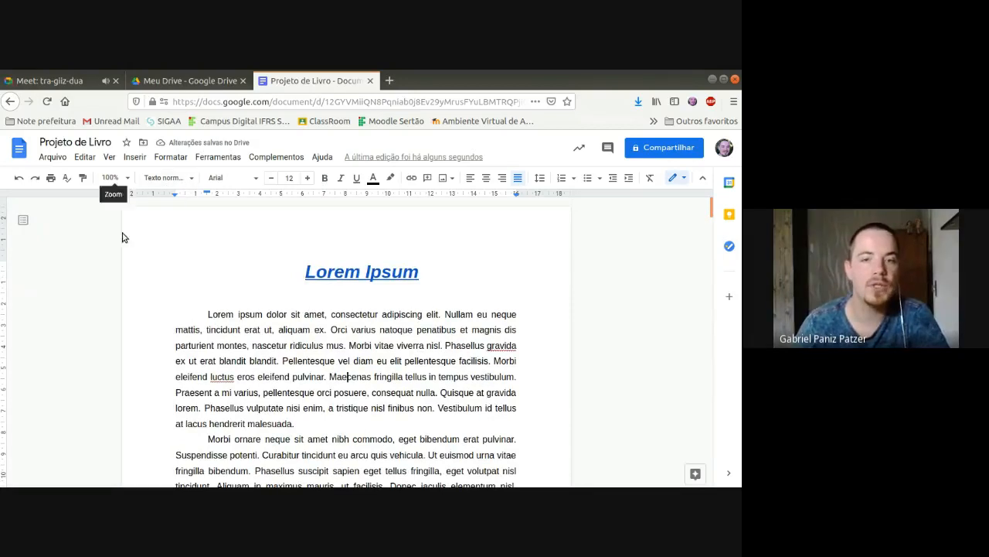
click(169, 178)
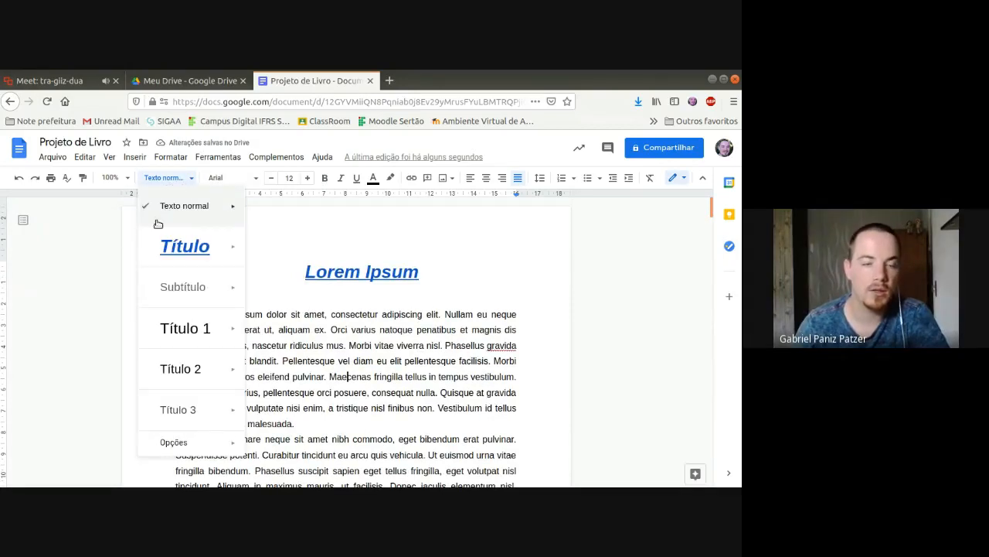
mouse_move(238, 407)
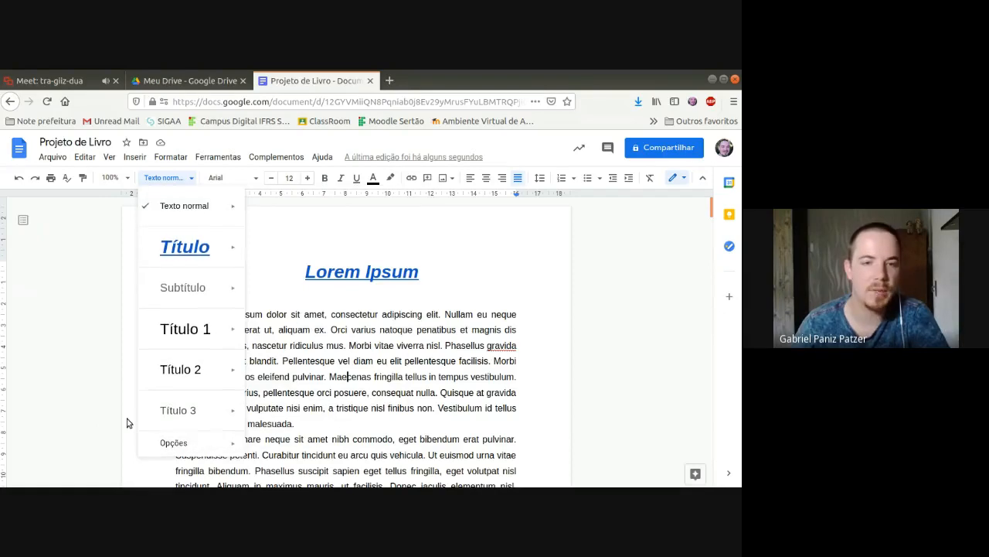
click(336, 392)
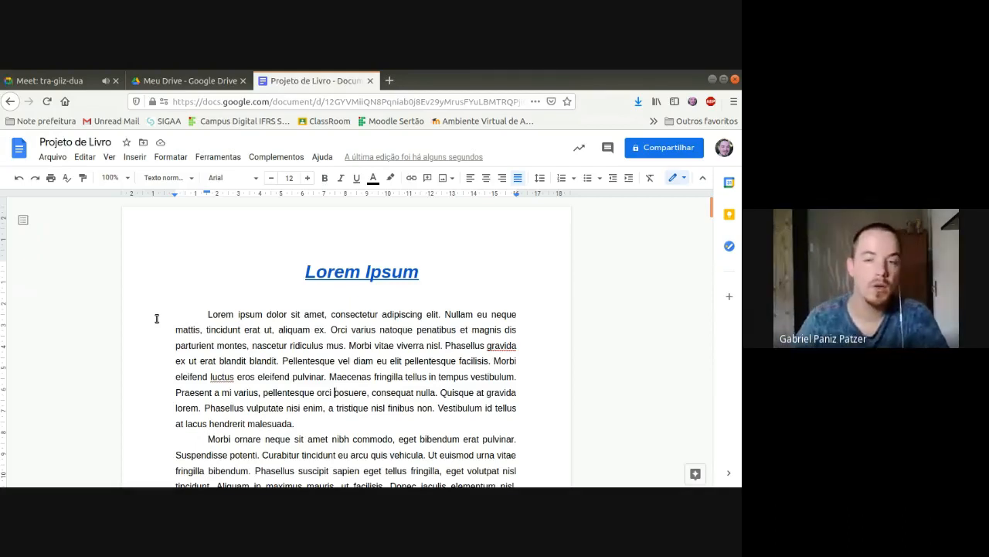
Step: Update the "Texto normal" paragraph style to match the formatting of the first body paragraph under the "Lorem Ipsum" heading
scroll(168, 323, down, 10)
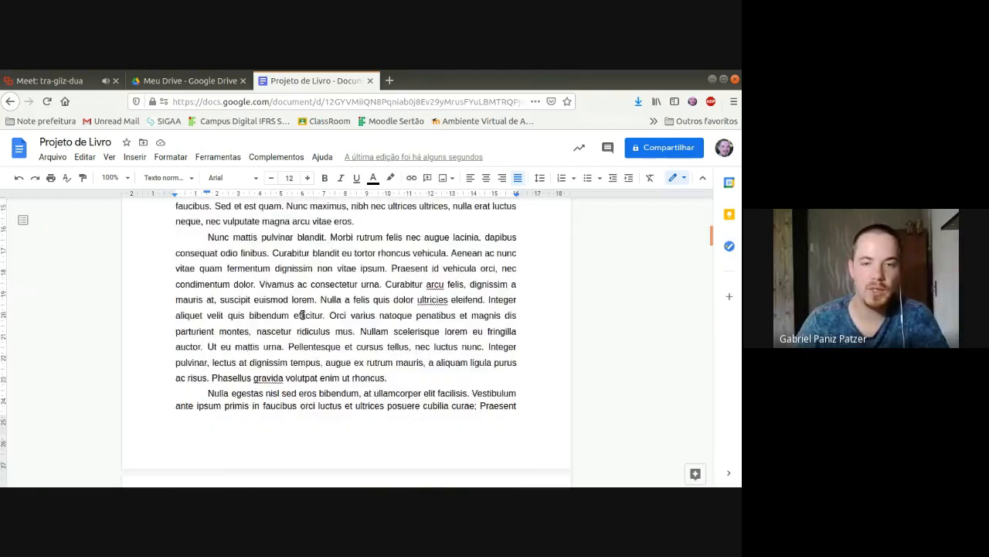
scroll(269, 427, down, 3)
scroll(309, 347, up, 10)
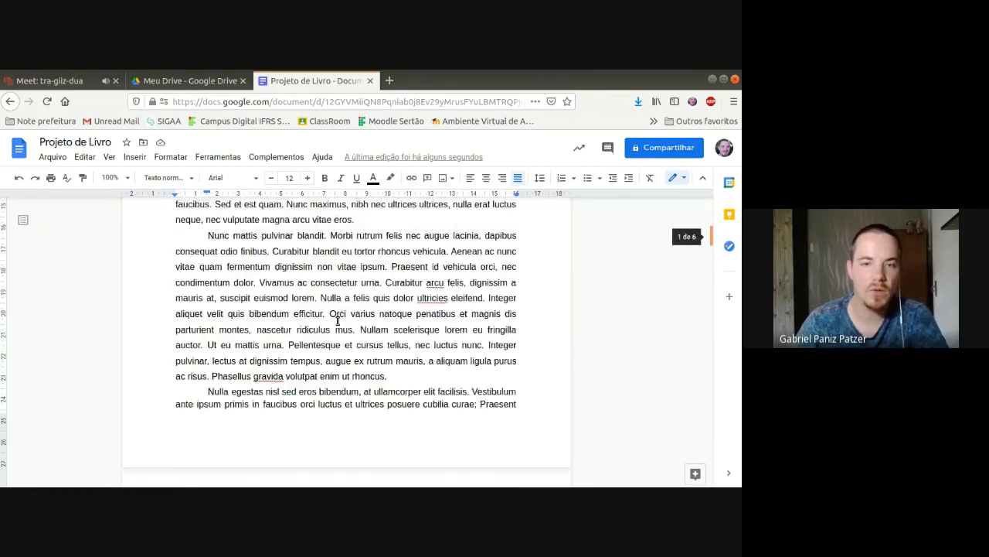
scroll(263, 278, up, 5)
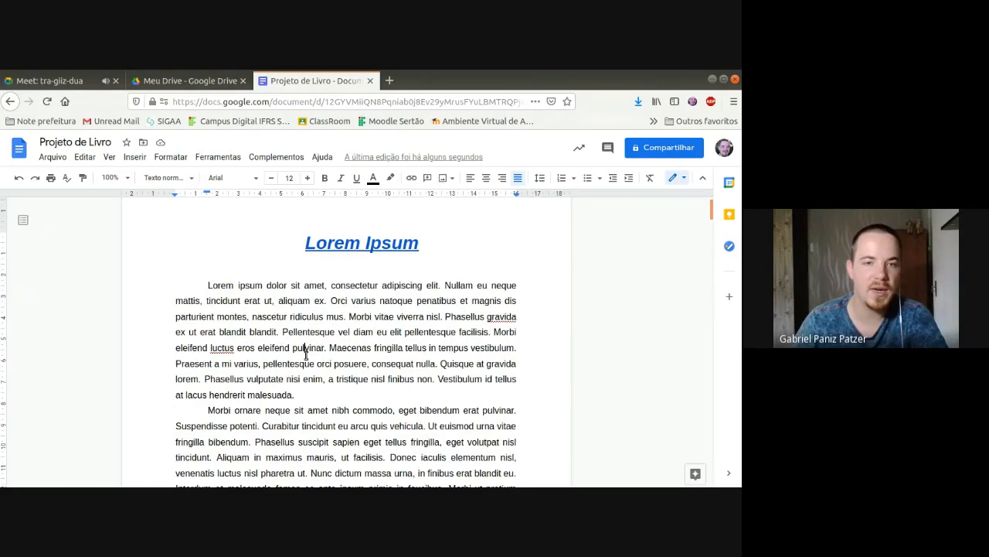
click(194, 181)
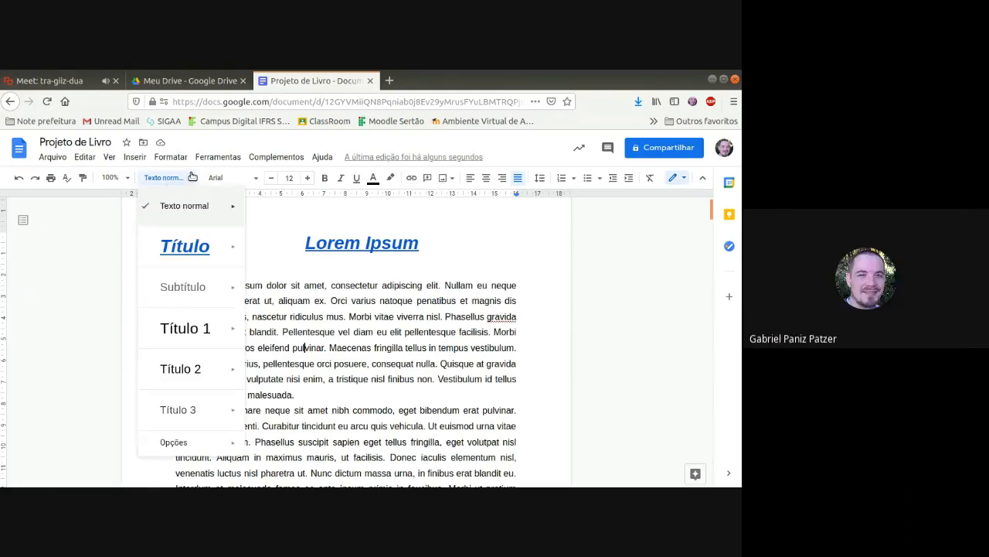
mouse_move(194, 213)
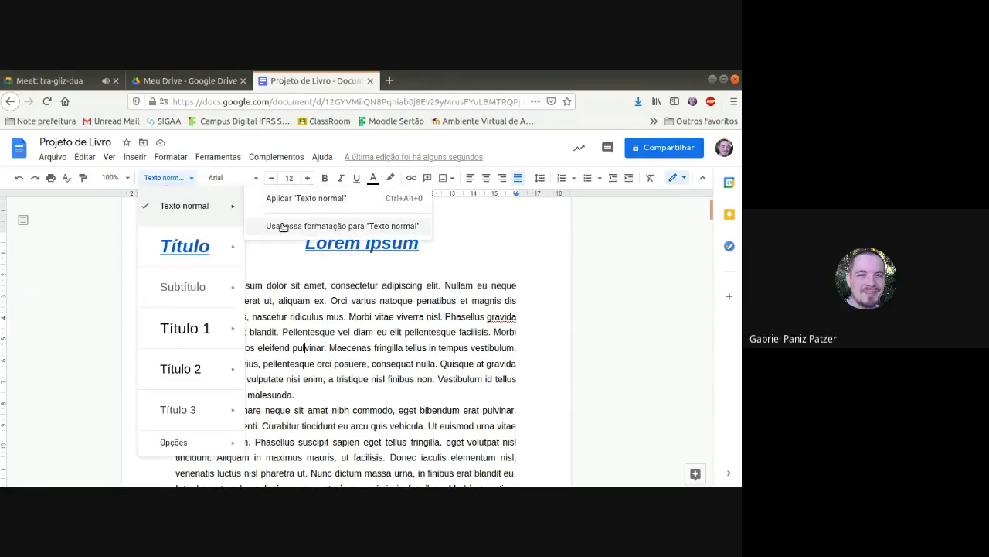
click(366, 229)
Step: Apply the "Texto normal" style to the body paragraph below the "Subtítulos 1" subheading
scroll(331, 287, down, 10)
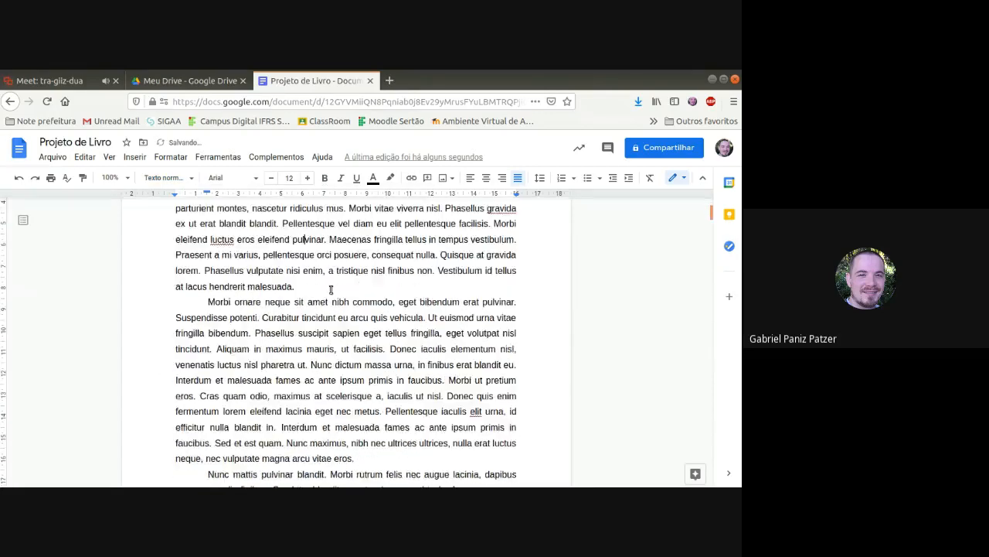
scroll(282, 309, down, 5)
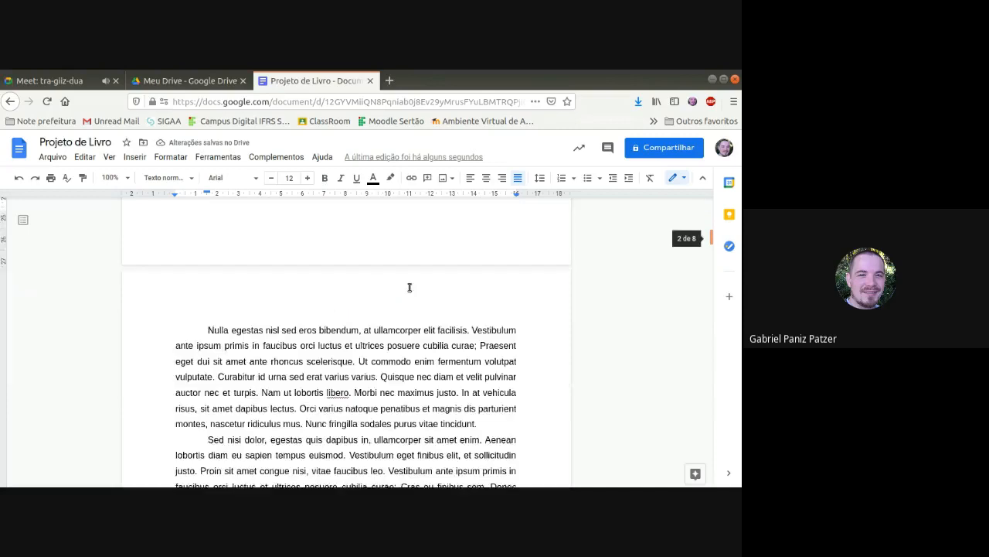
scroll(406, 281, down, 8)
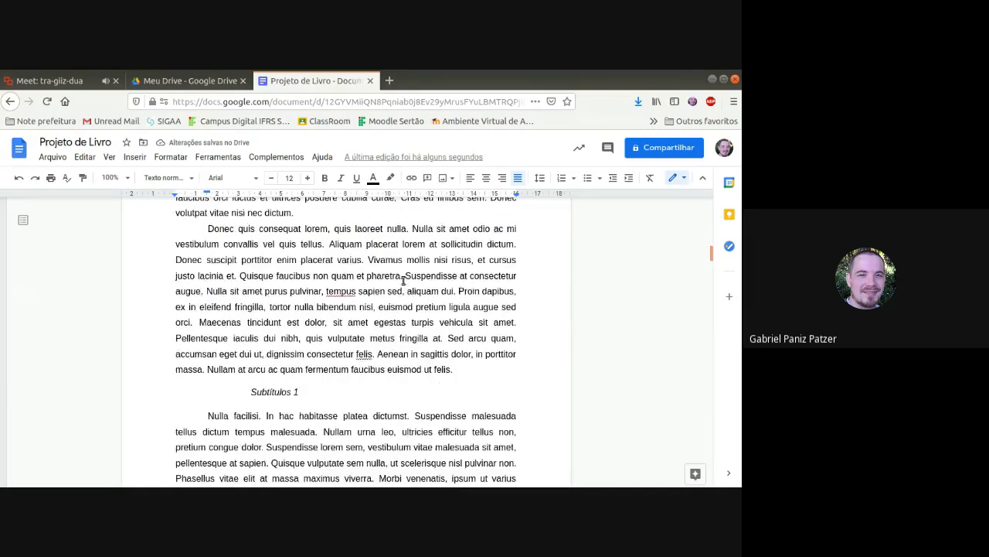
drag(205, 246, 244, 351)
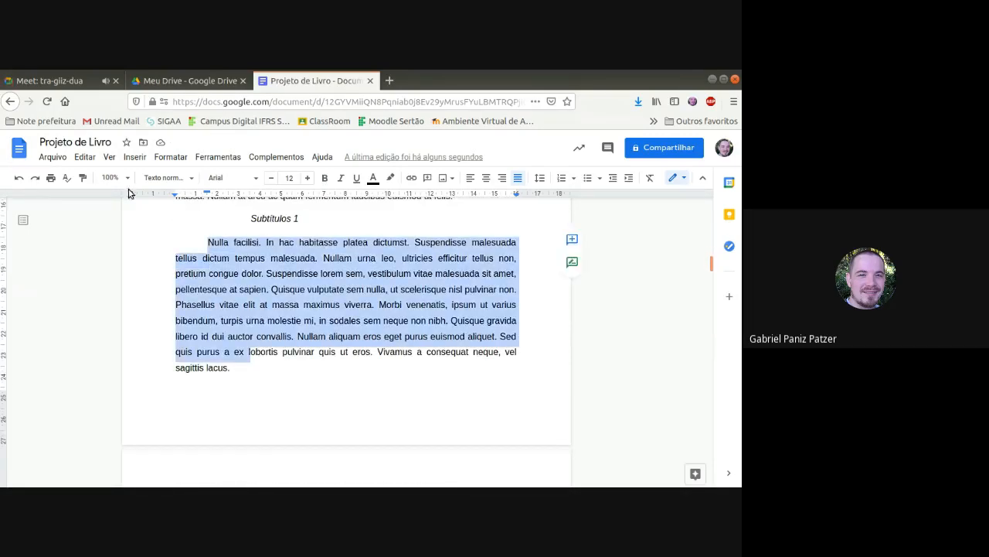
click(166, 178)
click(186, 209)
Step: Set the font of the first body paragraph under the "Lorem Ipsum" heading to Times New Roman
scroll(347, 388, down, 10)
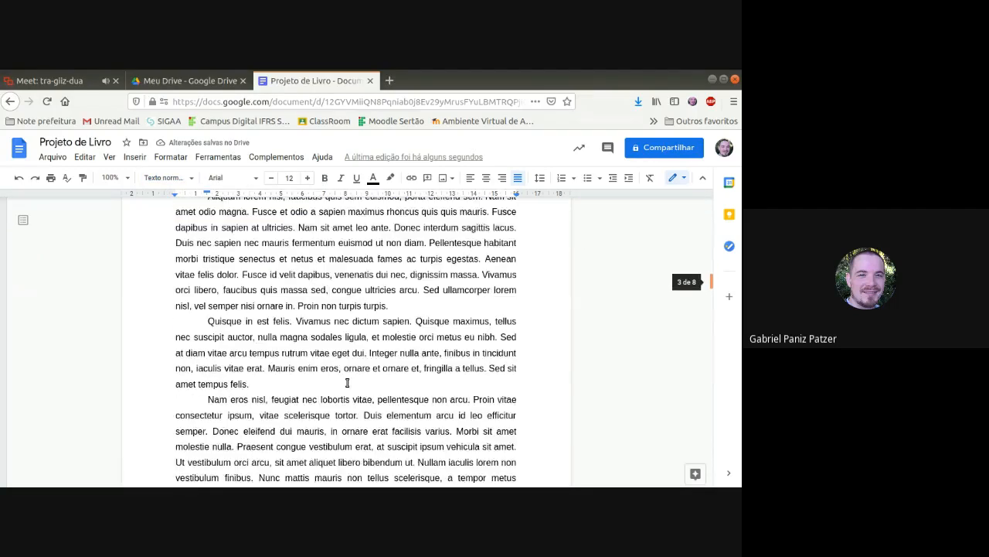
scroll(286, 334, down, 2)
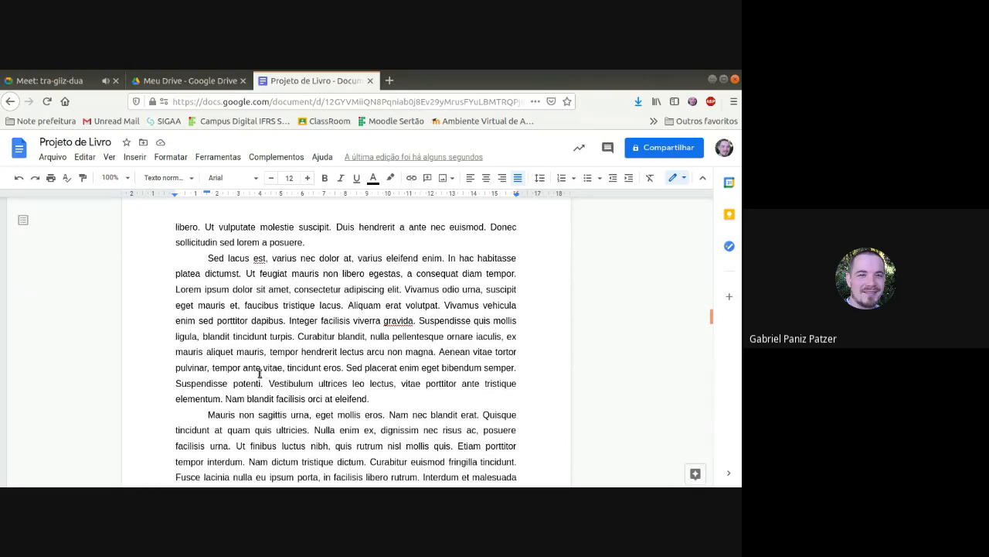
scroll(259, 374, up, 10)
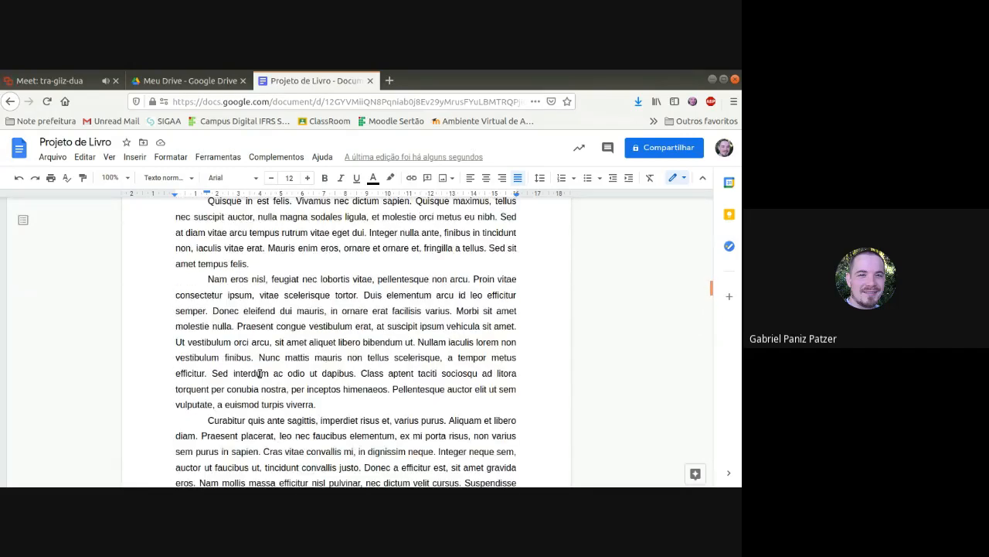
scroll(259, 373, up, 10)
click(267, 340)
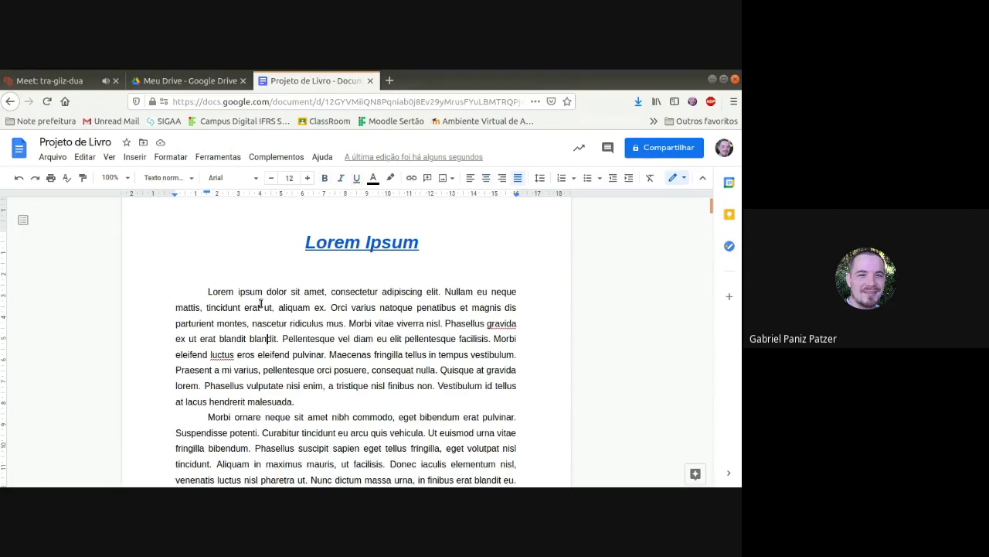
drag(204, 292, 316, 397)
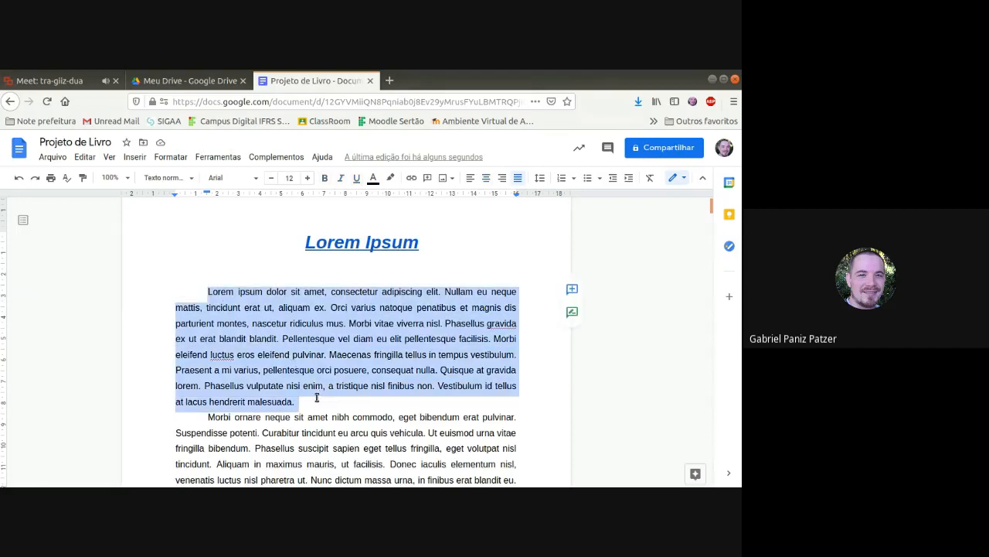
click(256, 178)
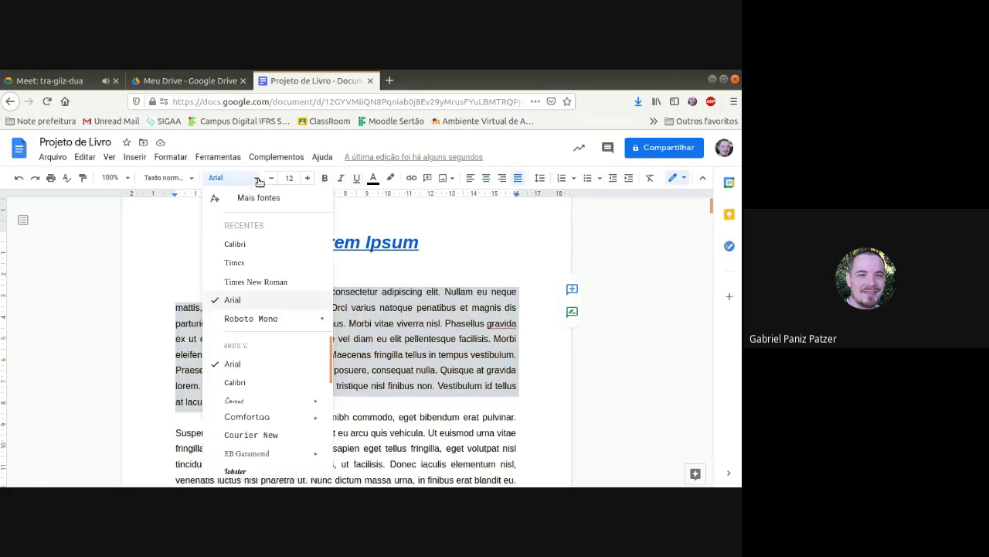
click(255, 281)
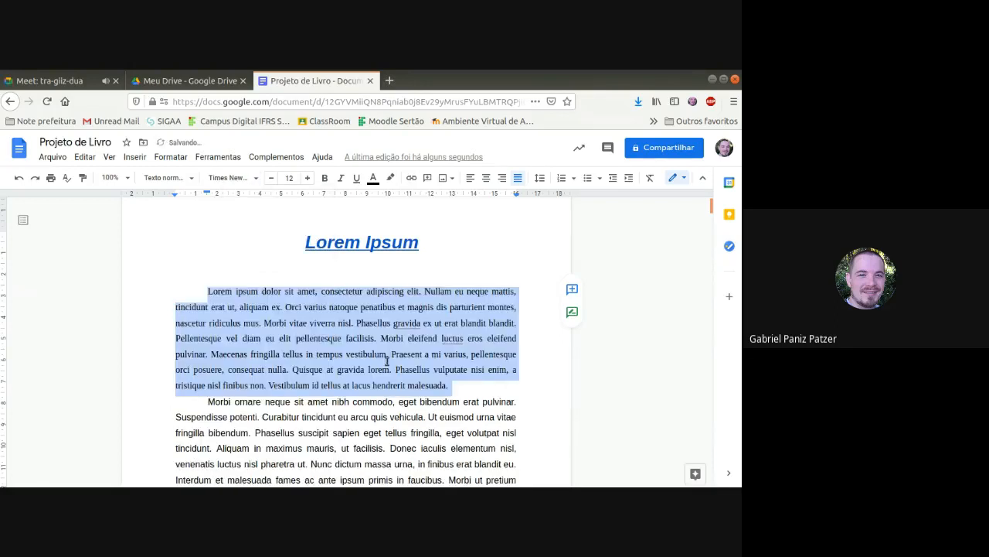
click(387, 361)
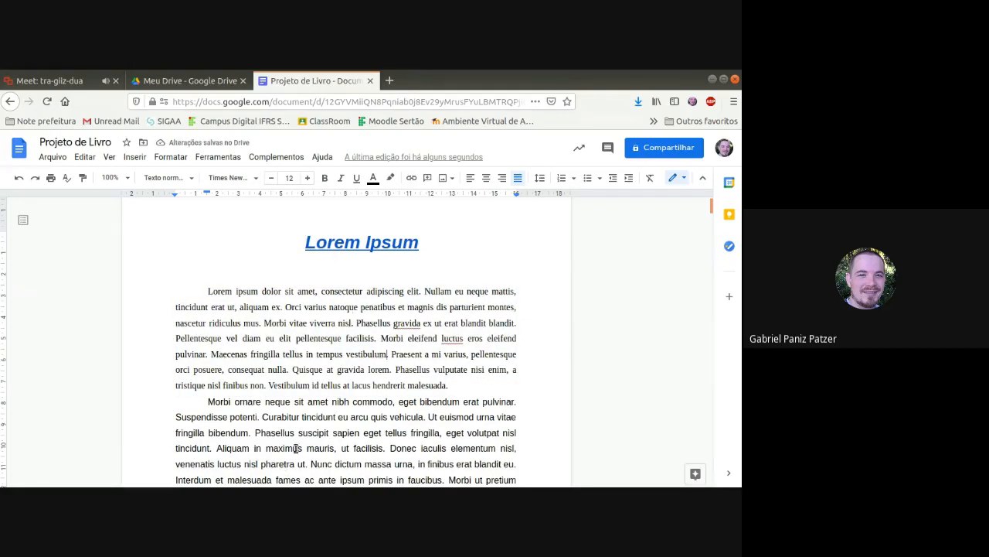
Step: Update the "Texto normal" style to match the Times New Roman first body paragraph and check the heading and body text
scroll(296, 448, down, 2)
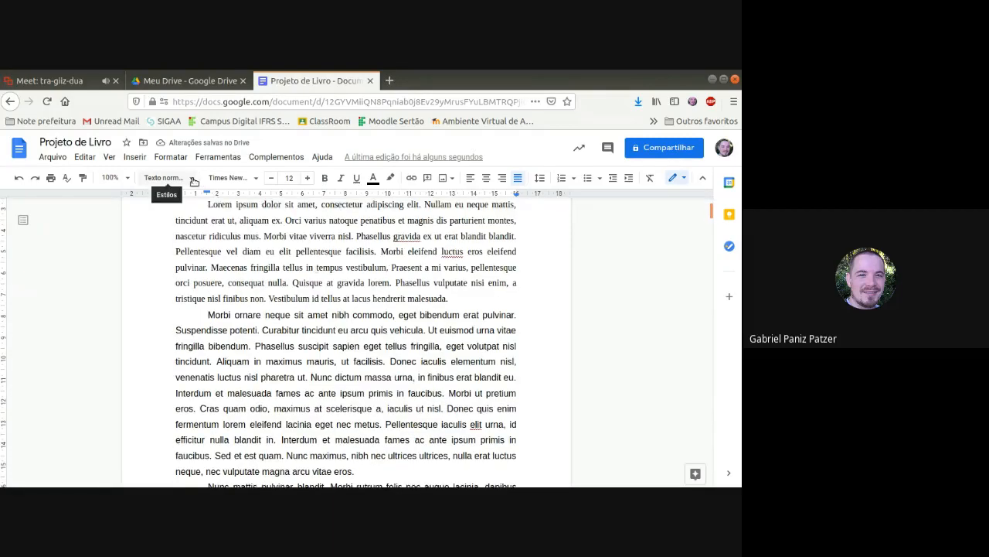
click(194, 181)
mouse_move(195, 202)
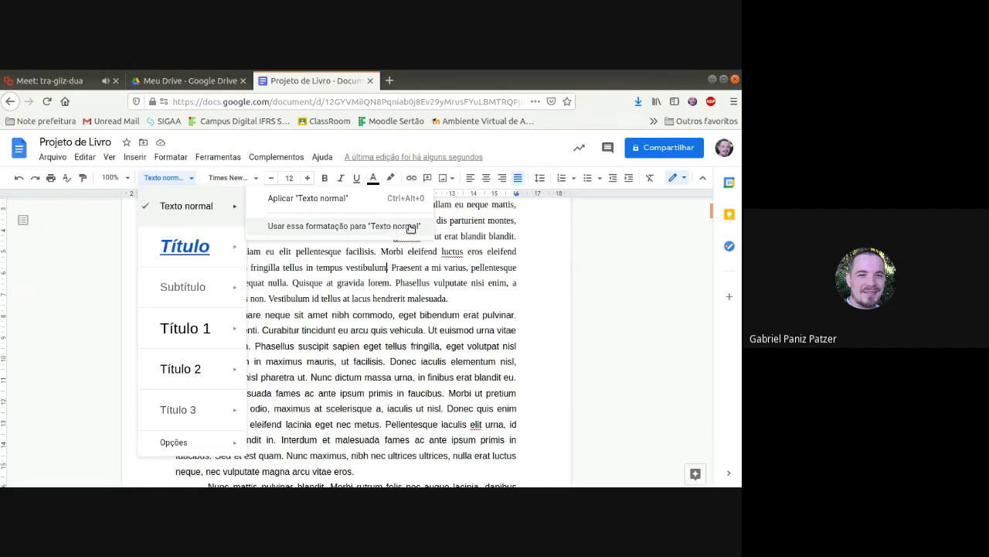
click(413, 285)
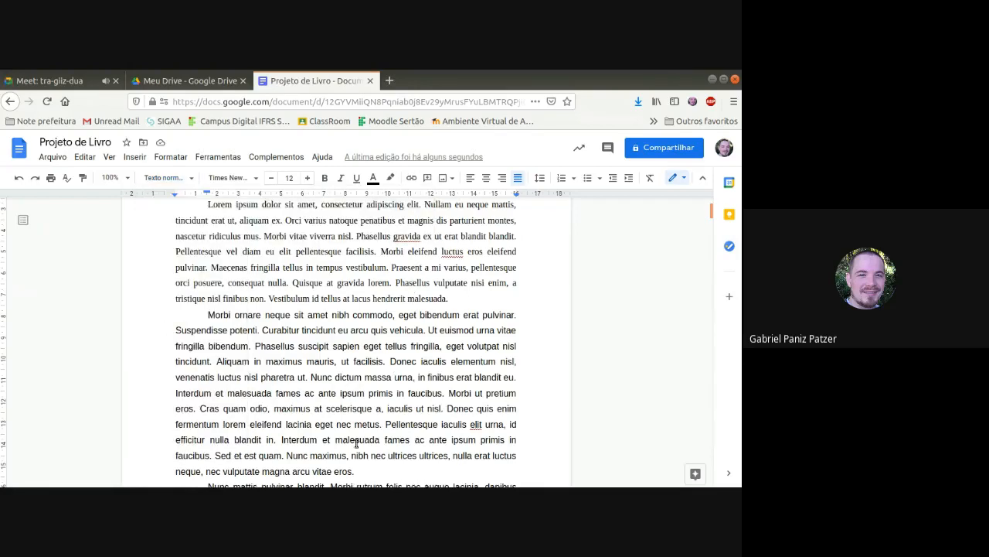
scroll(387, 380, down, 2)
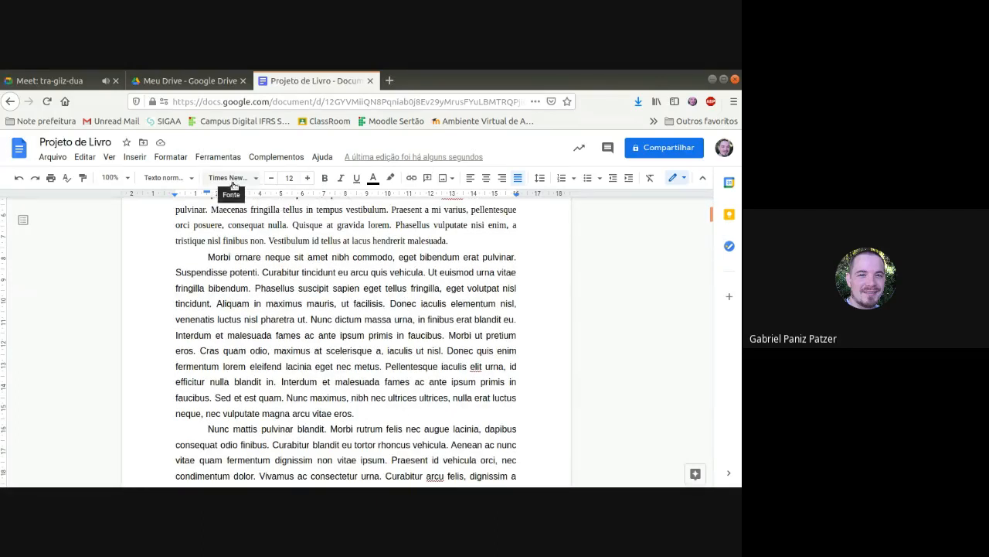
click(185, 180)
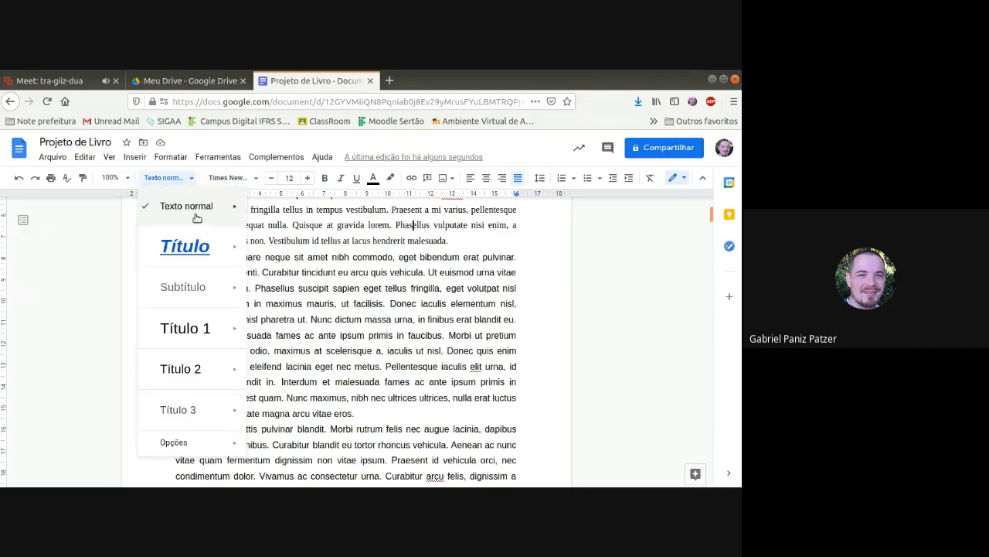
mouse_move(236, 209)
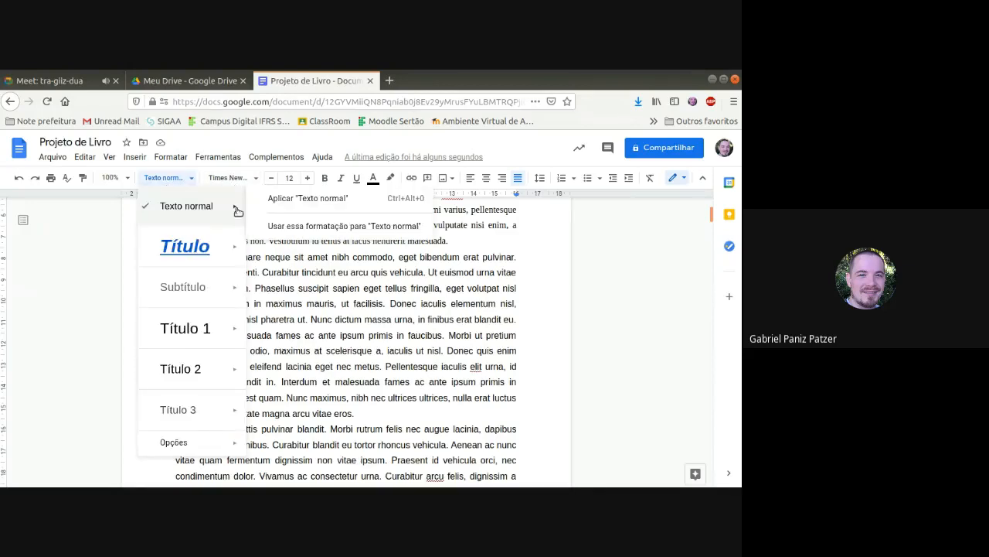
click(297, 226)
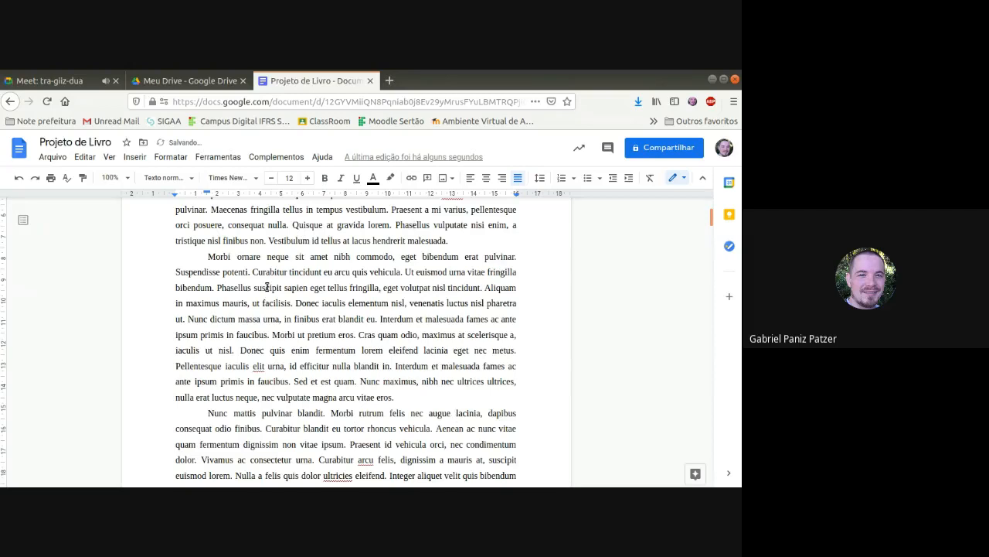
scroll(415, 425, up, 3)
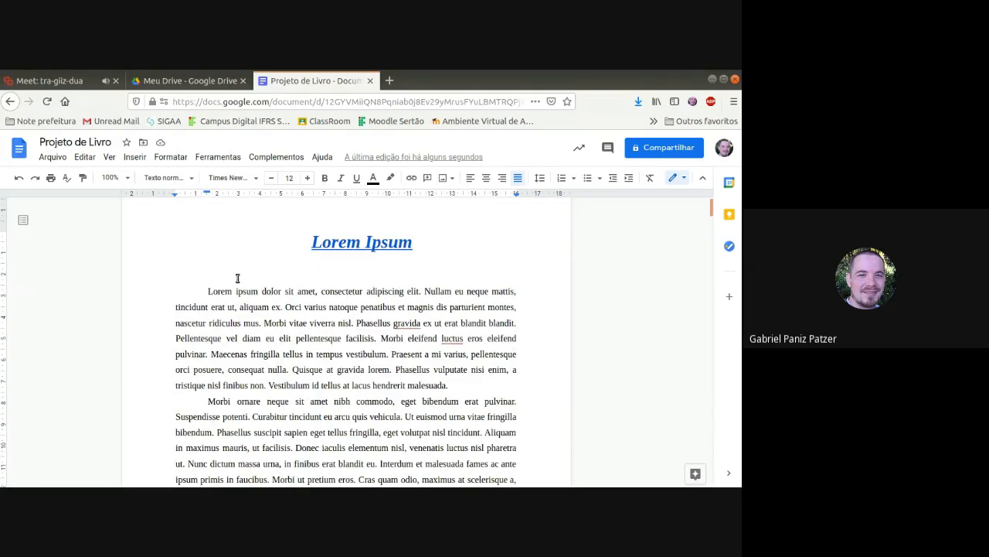
scroll(228, 328, down, 2)
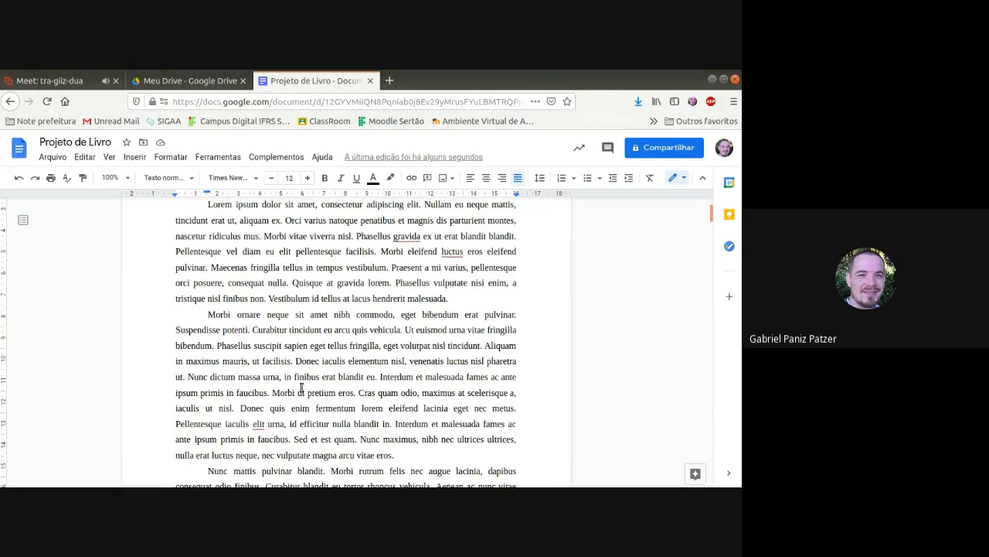
scroll(311, 395, up, 1)
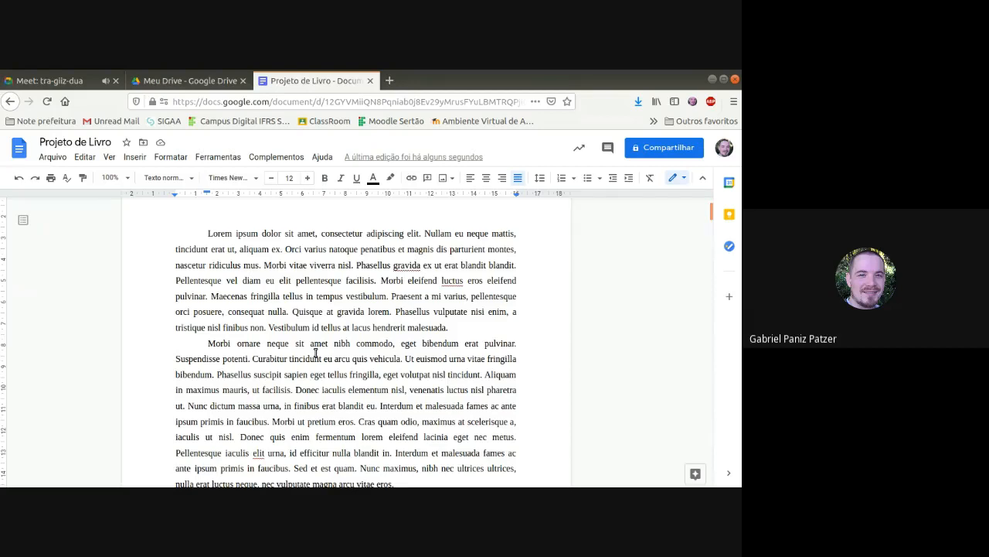
scroll(316, 353, up, 1)
Step: Set the first-line indent of the "Subtítulos 1" subheading to about 4 cm
scroll(315, 353, down, 12)
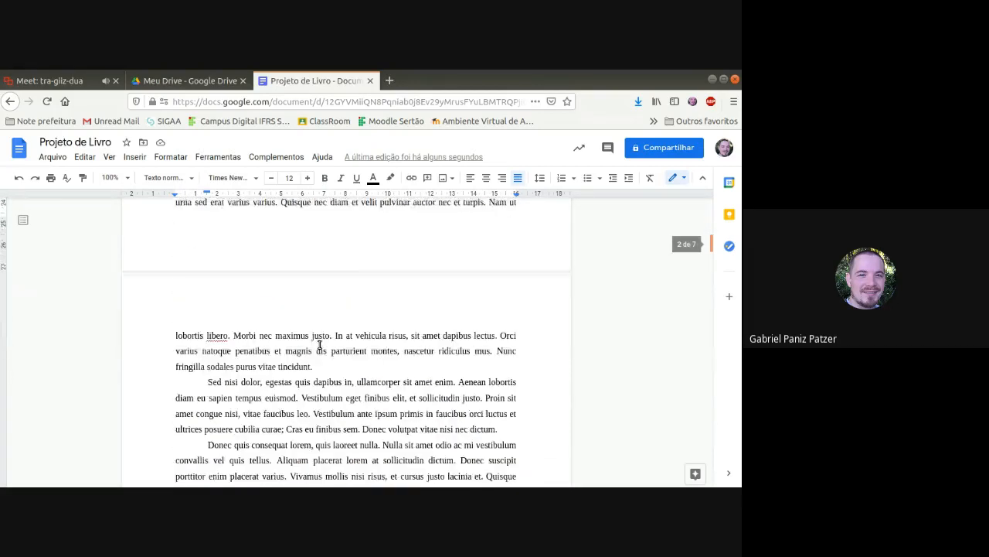
scroll(319, 345, down, 5)
drag(197, 382, 402, 384)
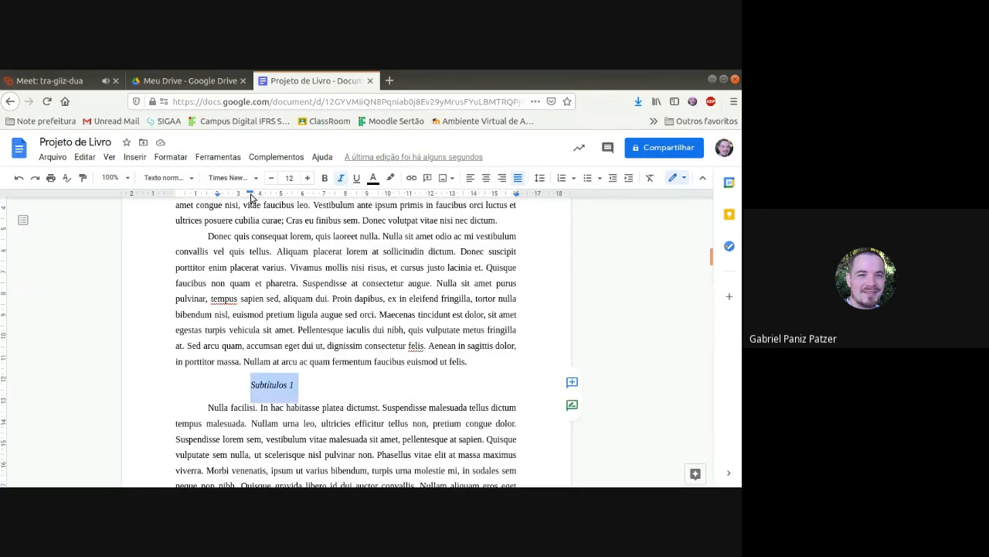
drag(251, 193, 260, 193)
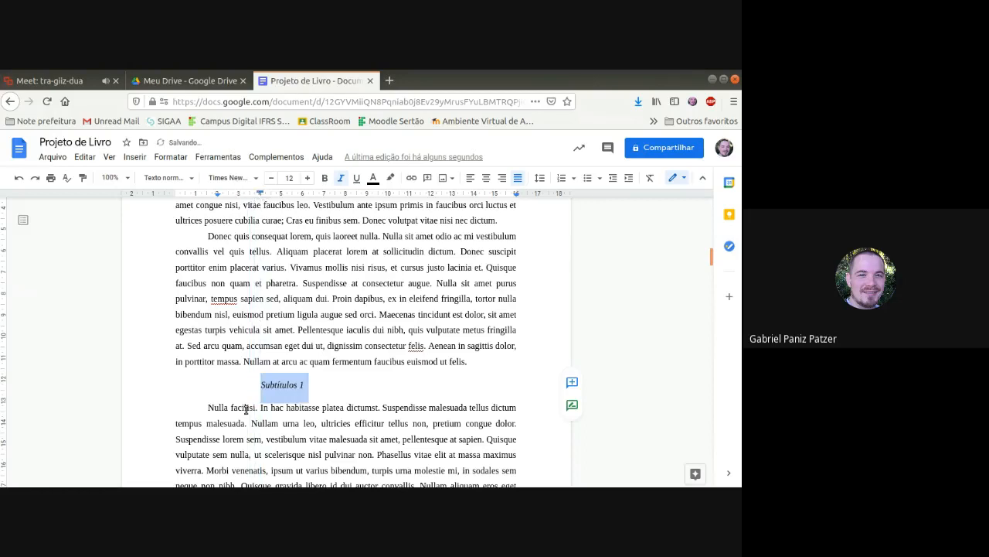
Step: Set custom paragraph spacing of 20 pt before the "Subtítulos 1" subheading
click(539, 178)
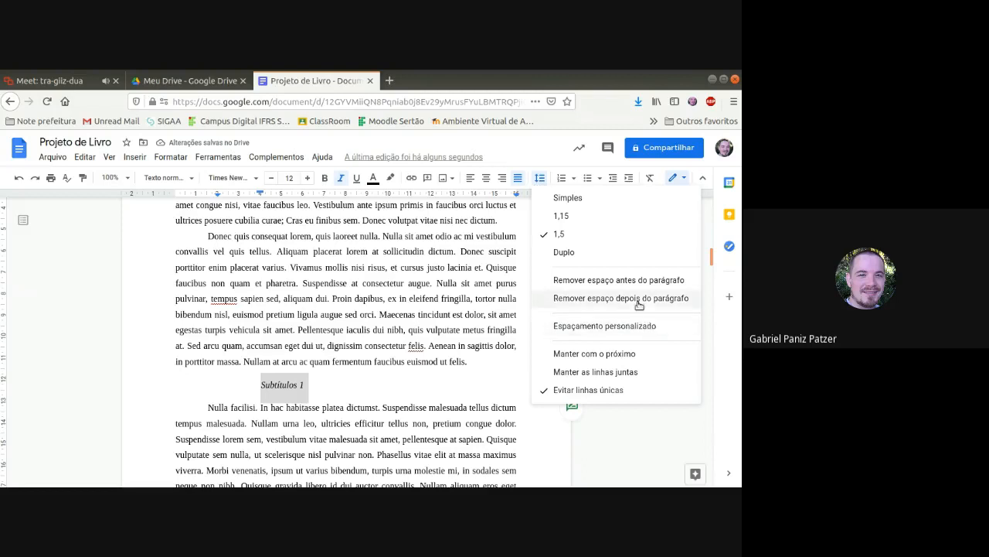
click(620, 280)
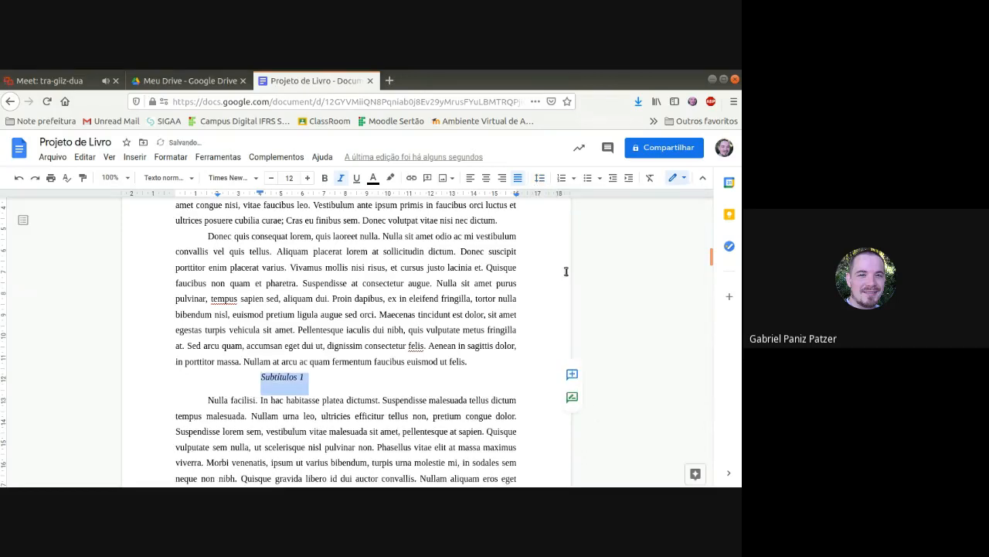
click(540, 178)
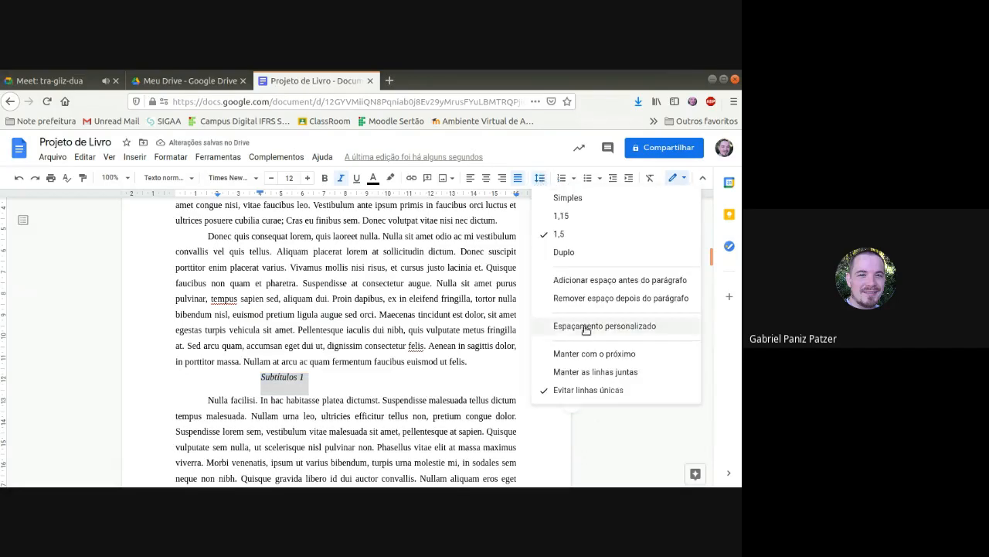
click(580, 328)
click(332, 344)
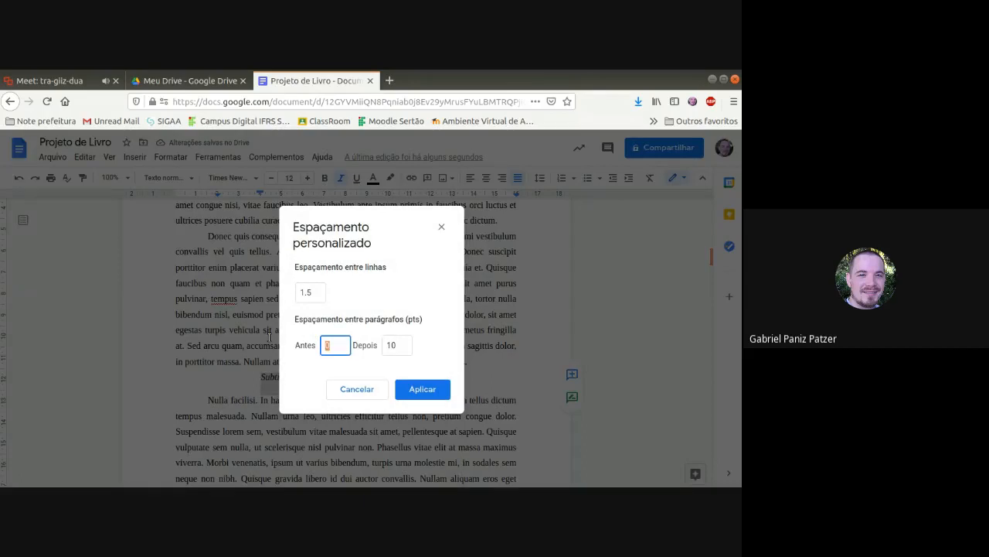
text(20)
click(429, 390)
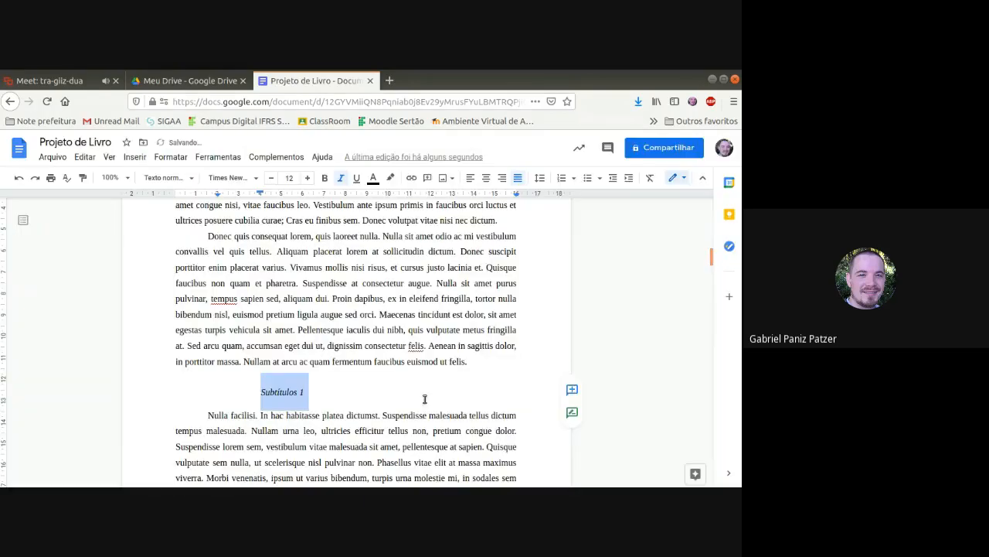
click(425, 399)
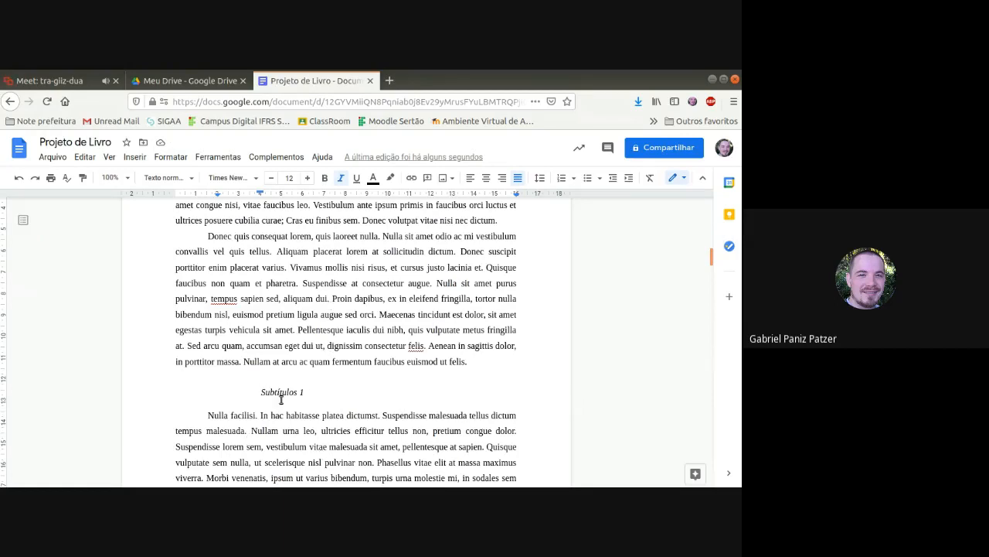
Step: Update the "Subtítulo" paragraph style to match the formatting of the "Subtítulos 1" subheading
click(192, 181)
mouse_move(200, 286)
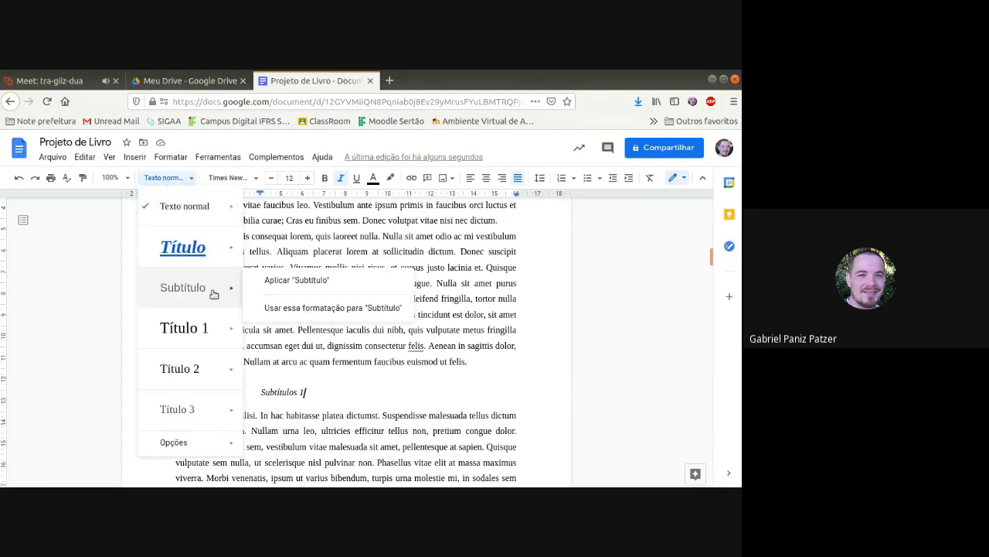
mouse_move(231, 331)
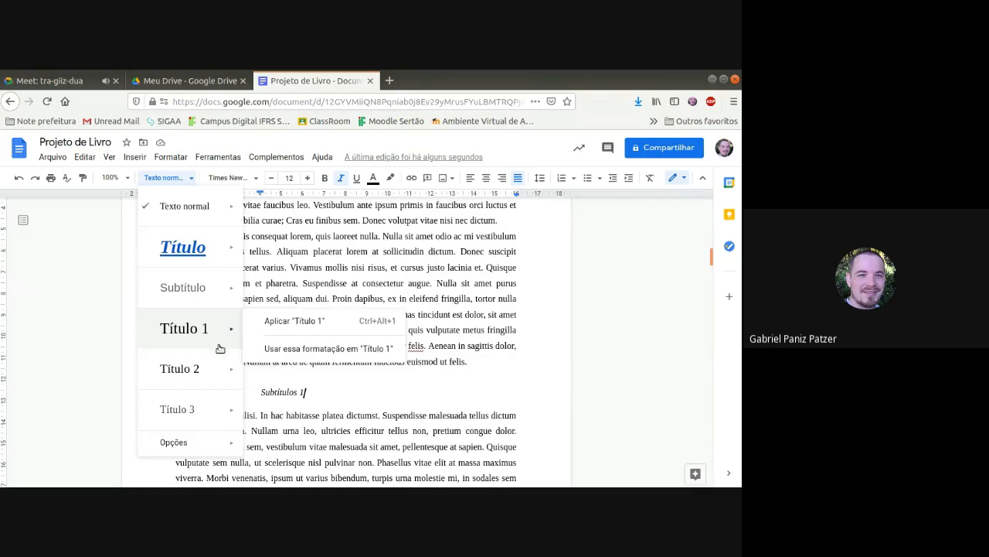
mouse_move(205, 384)
mouse_move(231, 373)
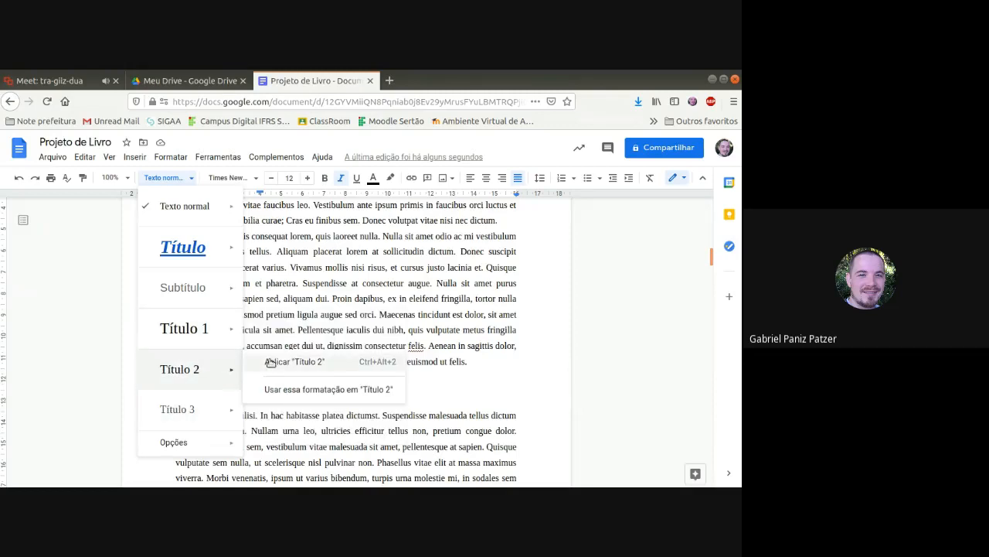
mouse_move(235, 287)
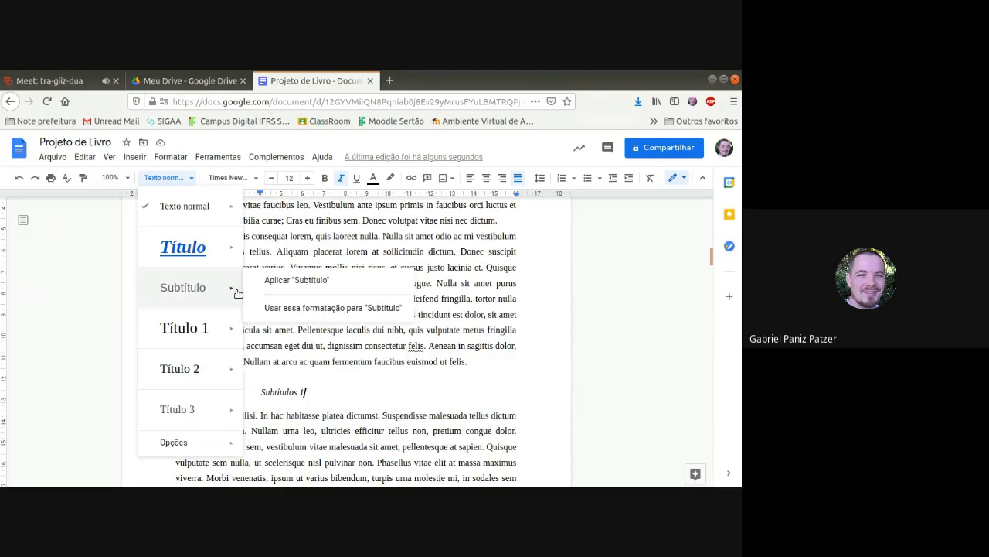
click(316, 309)
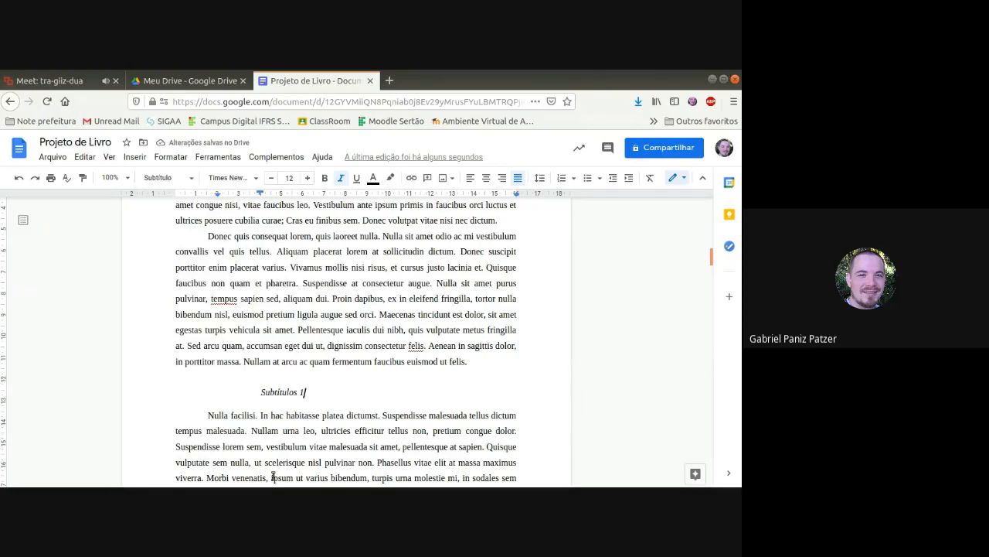
Step: Apply the "Subtítulo" style to the "Subtítulos 2" subheading
scroll(289, 415, down, 10)
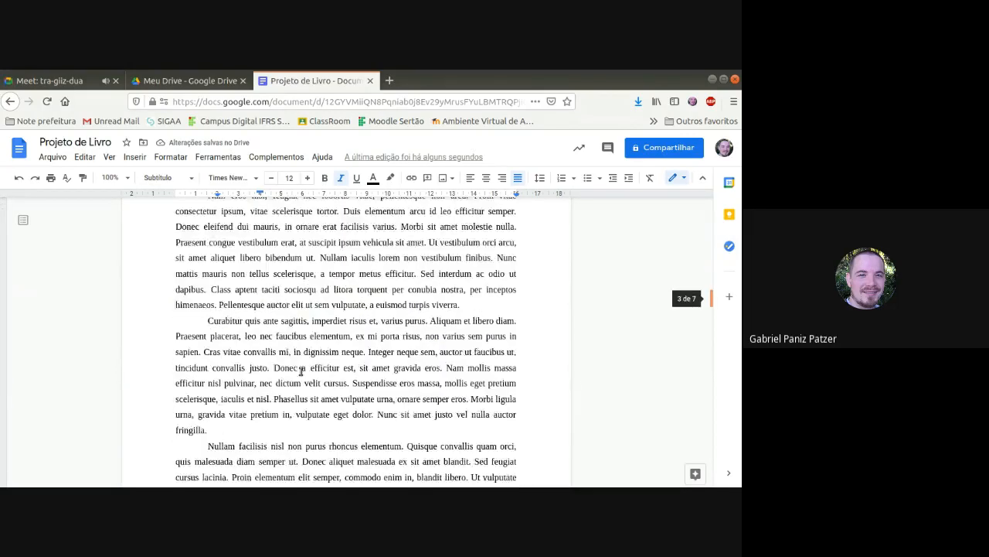
scroll(302, 360, down, 6)
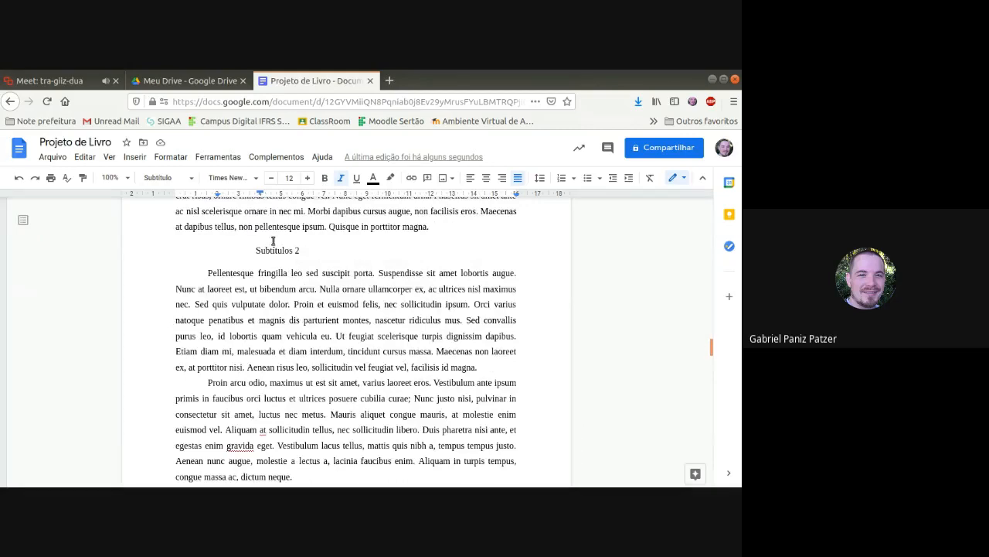
click(281, 252)
click(166, 178)
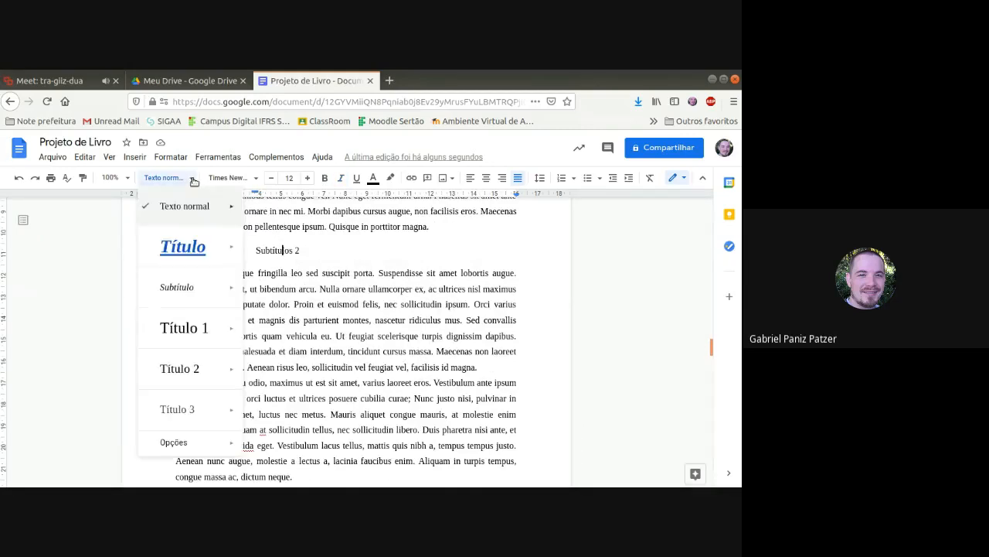
click(177, 285)
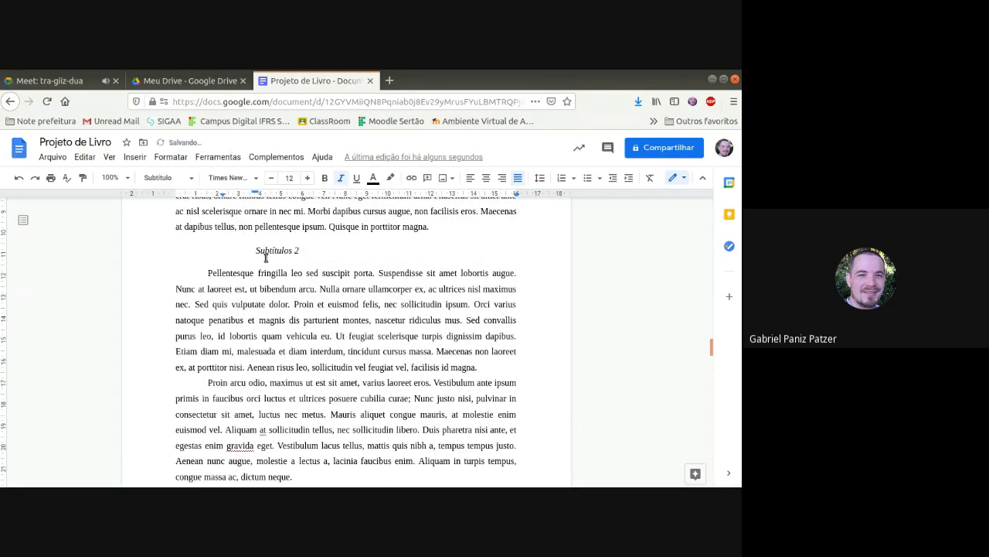
Step: Apply the "Subtítulo" style to the "Subtítulos 3" subheading and show the document outline
scroll(270, 319, down, 6)
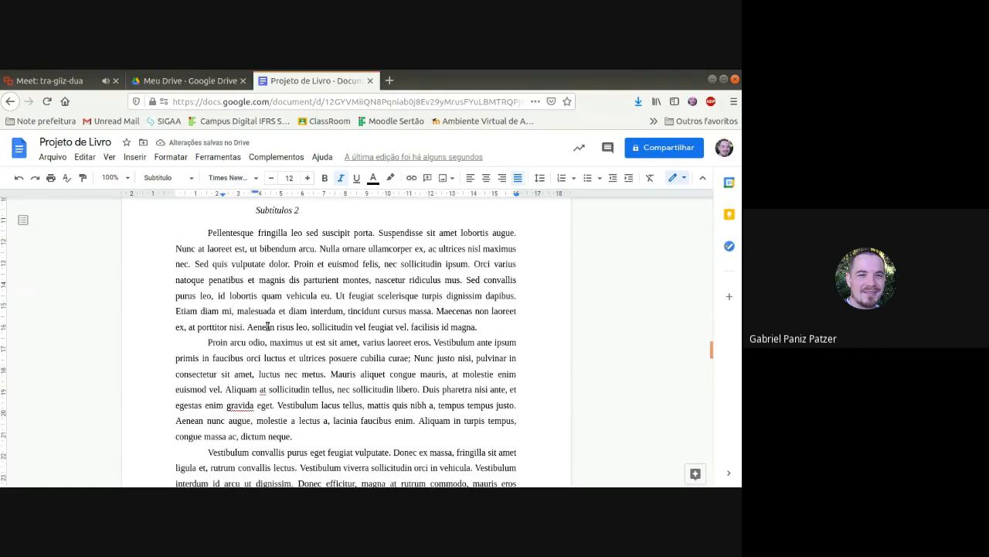
scroll(272, 321, down, 15)
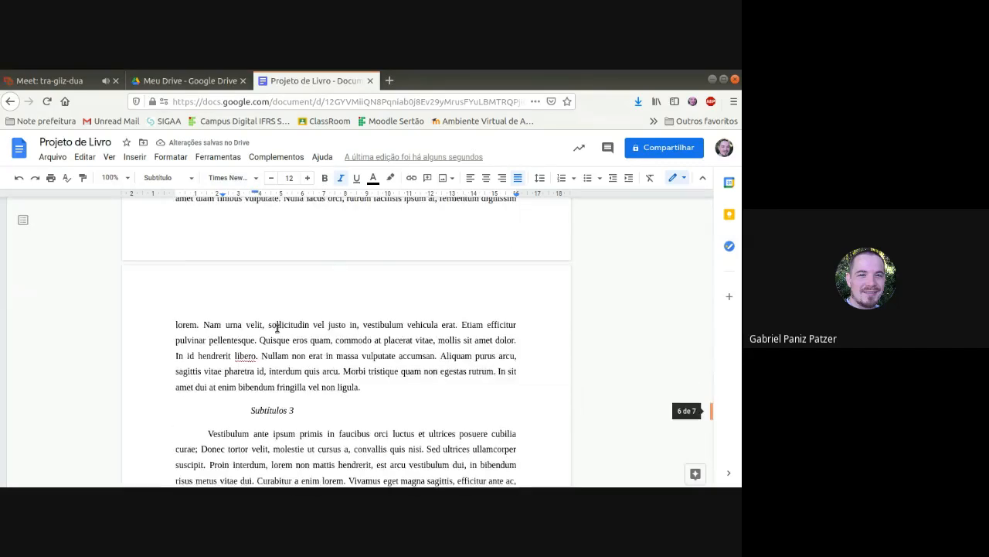
click(290, 229)
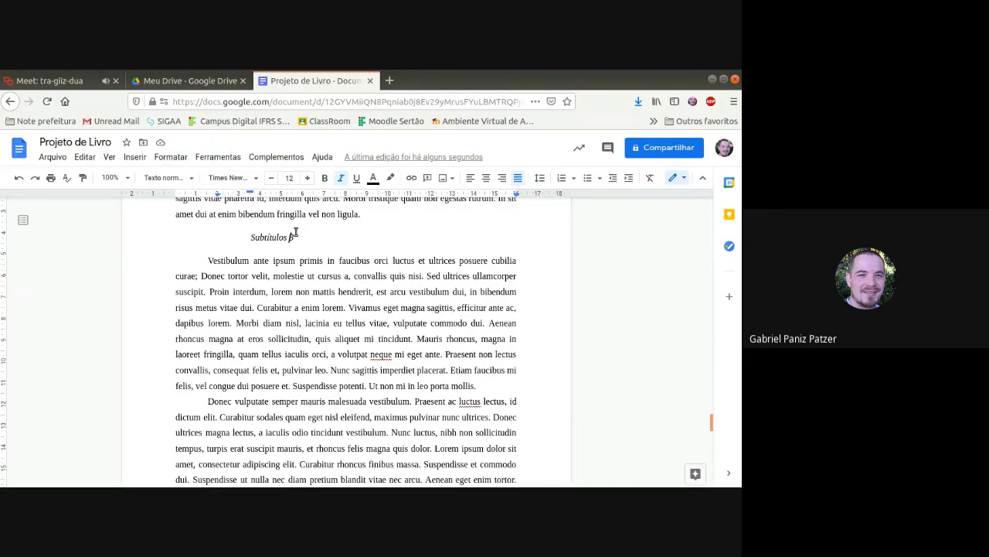
click(167, 178)
mouse_move(199, 287)
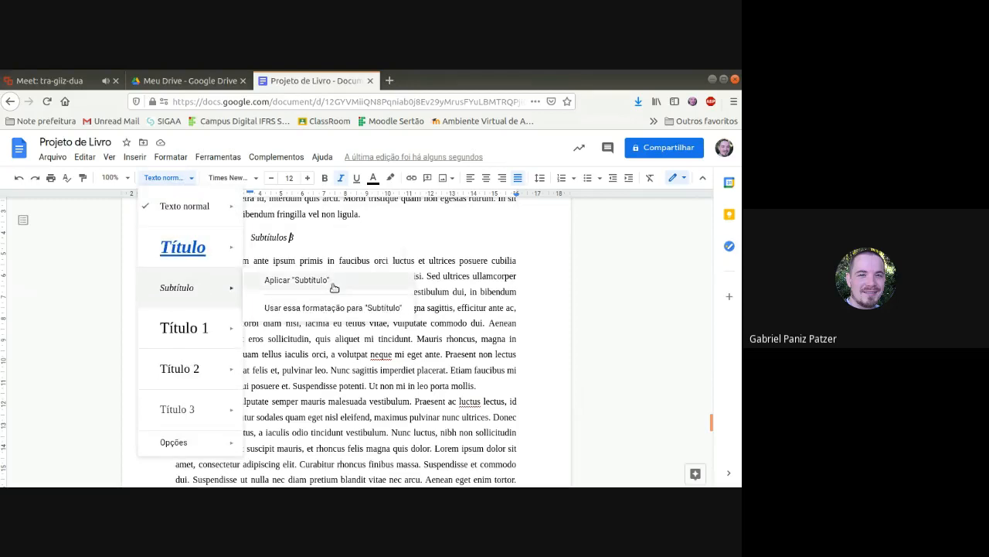
click(309, 285)
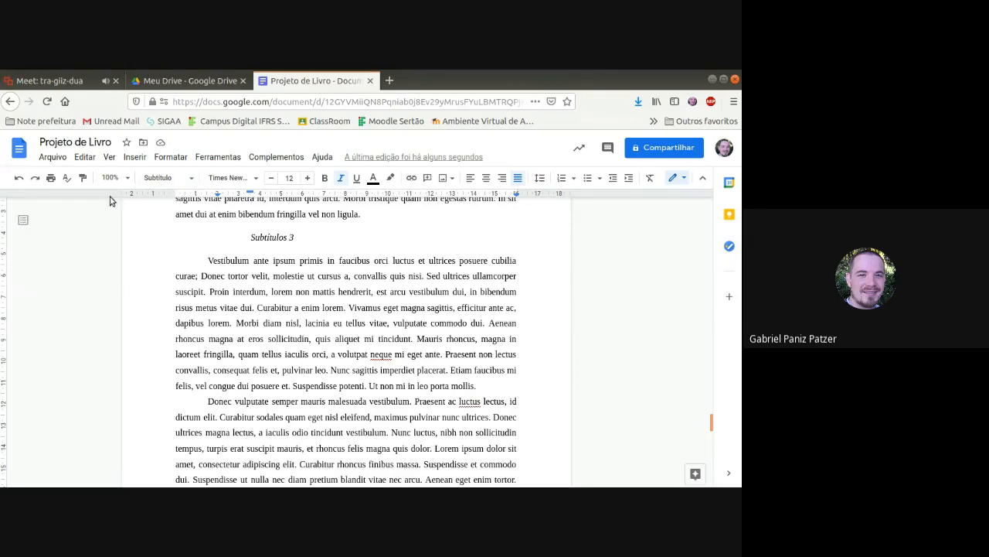
click(23, 220)
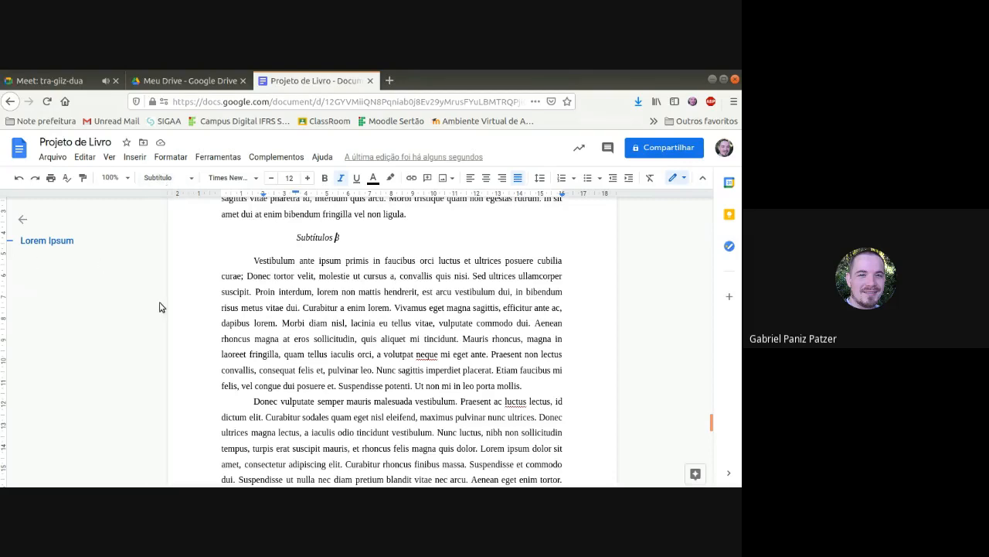
Step: Apply the "Texto normal" style to the "Subtítulos 3" subheading and move its first-line indent to 0 cm
drag(344, 238, 239, 239)
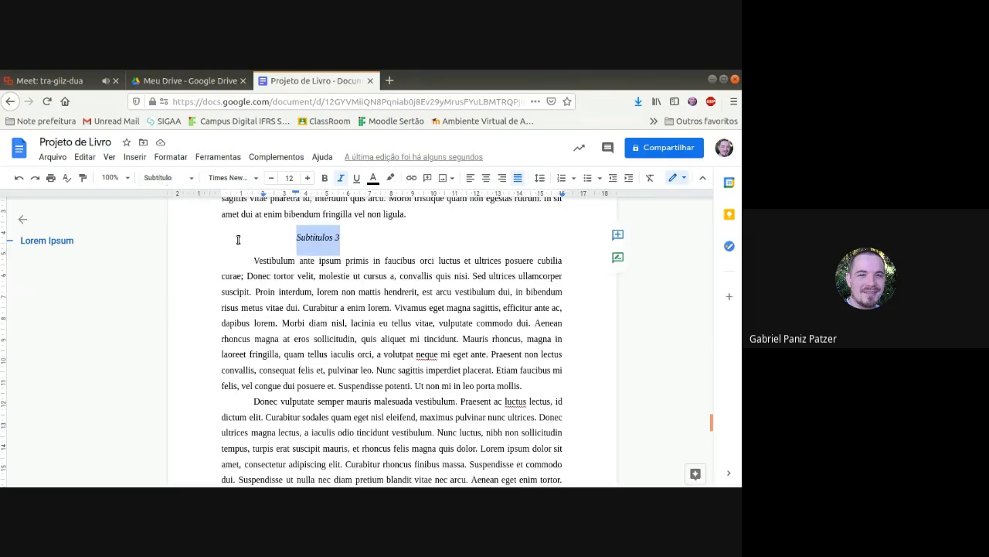
click(193, 179)
click(194, 179)
click(194, 179)
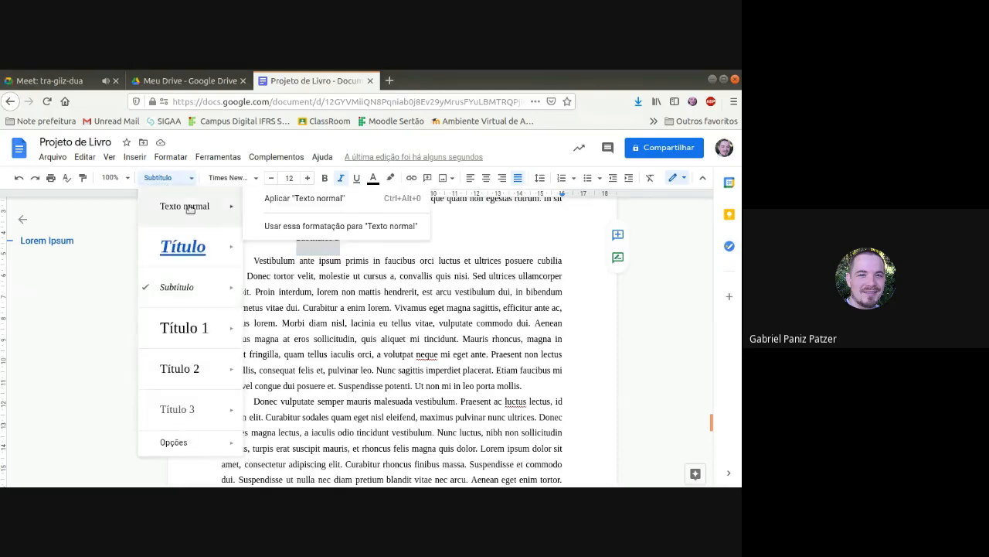
click(184, 205)
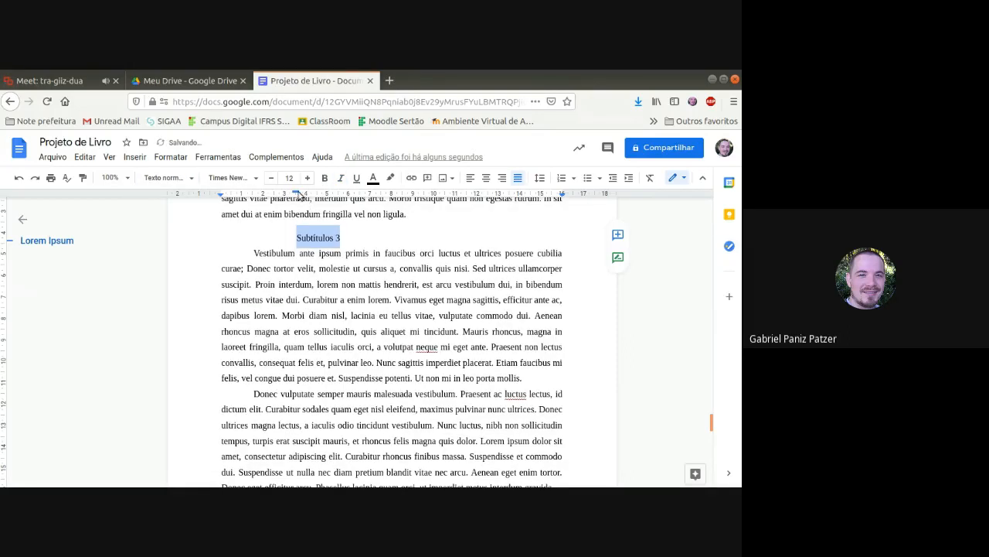
drag(297, 192, 221, 192)
Step: Apply the "Título 1" style to the "Subtítulos 3" subheading and try to set its font size to 14
click(192, 178)
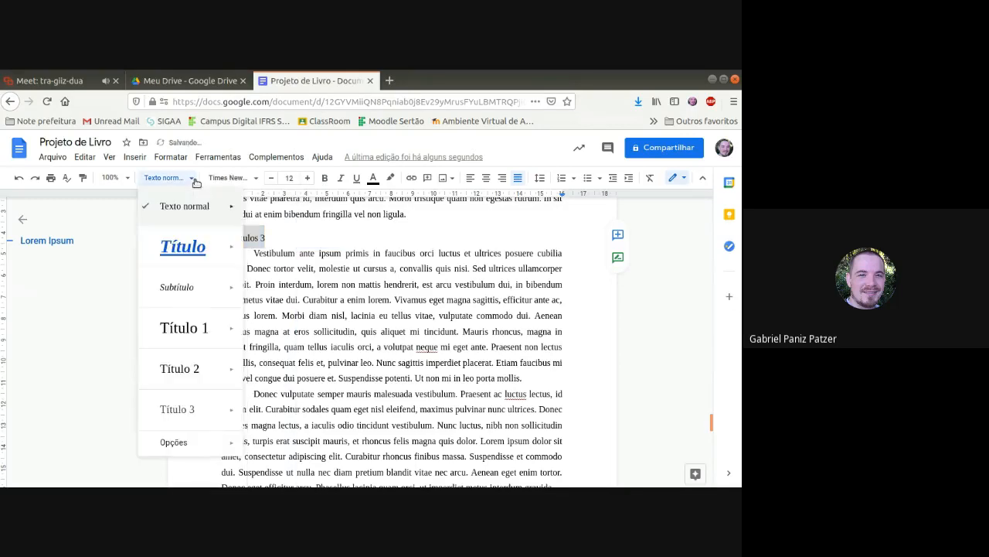
click(194, 331)
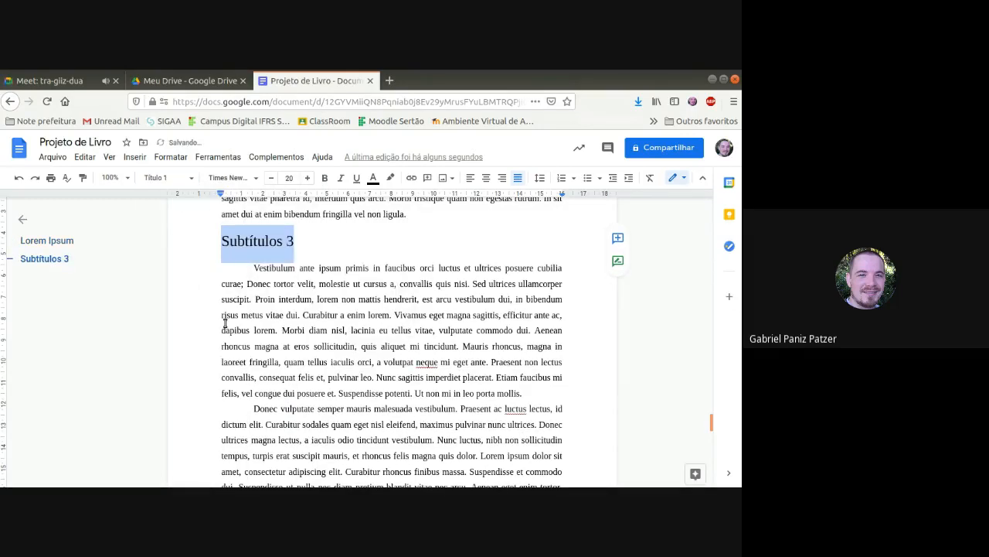
click(289, 178)
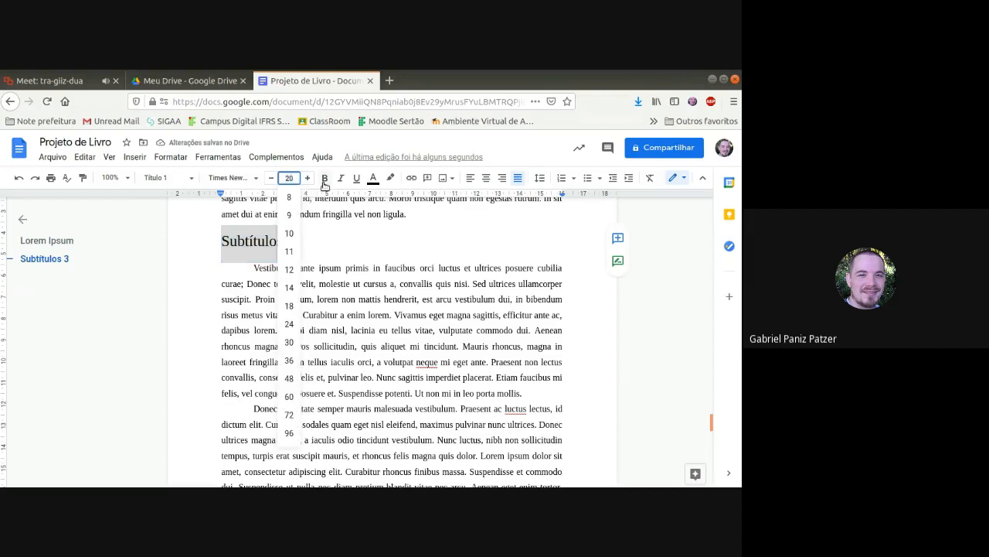
text(14)
click(331, 243)
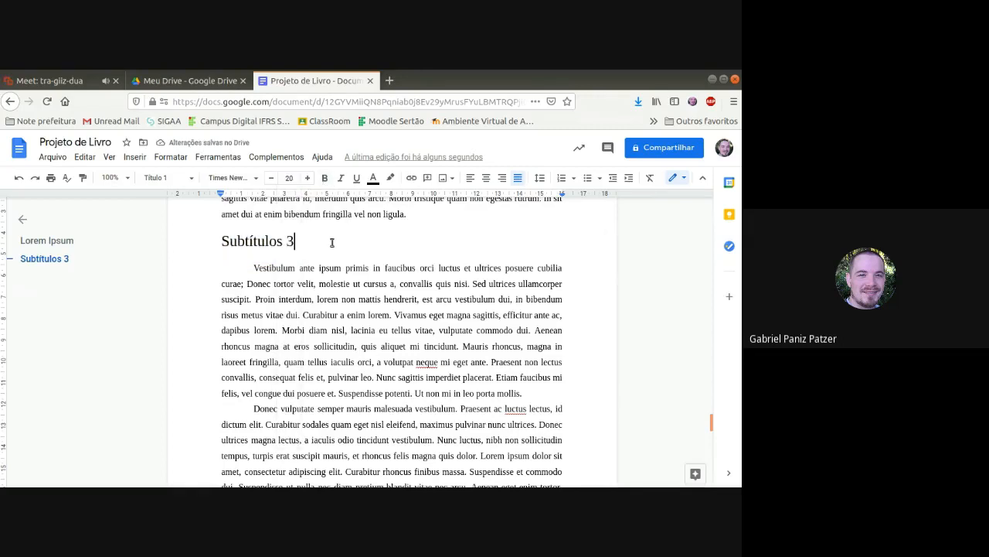
Step: Reapply the "Subtítulo" style to the "Subtítulos 3" subheading and indent the paragraph to about 4 cm
click(162, 178)
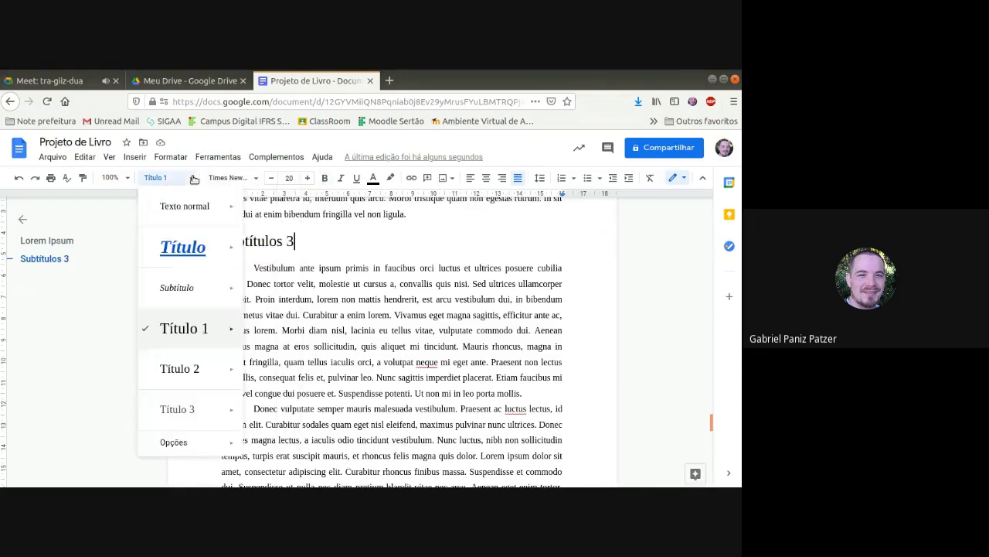
click(199, 288)
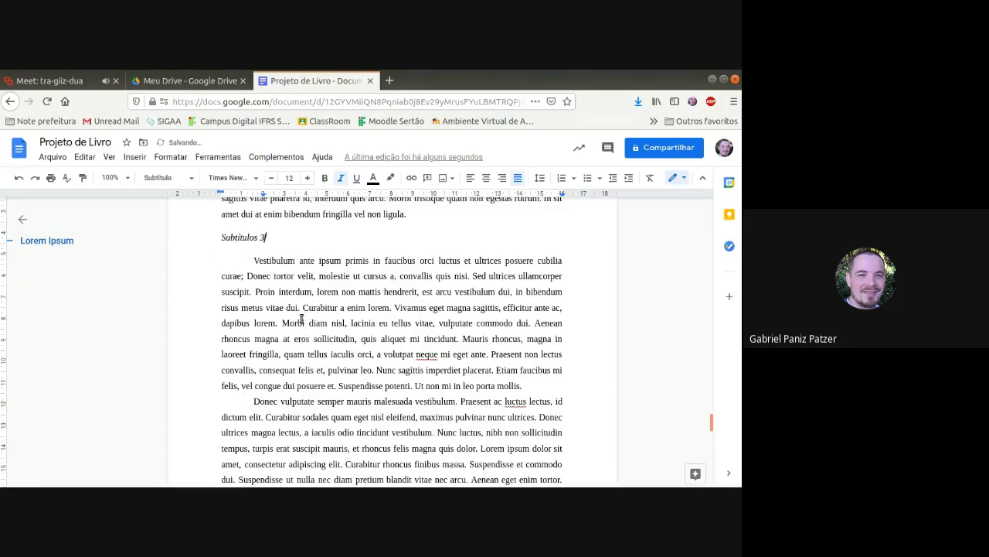
drag(264, 199, 307, 196)
right_click(267, 194)
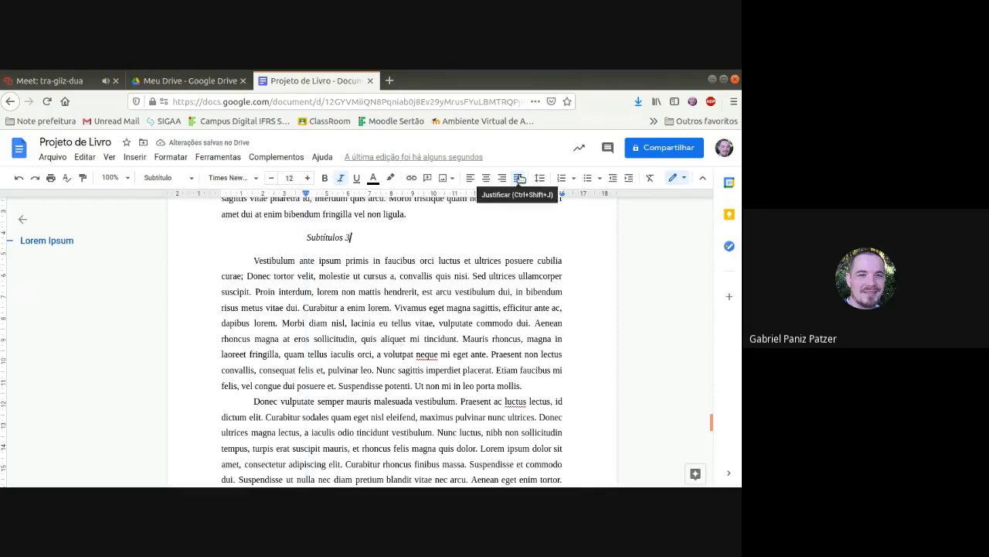
Step: Set the "Subtítulos 3" subheading's spacing before the paragraph to 20 pt and update the "Título 1" style to match its formatting
click(540, 177)
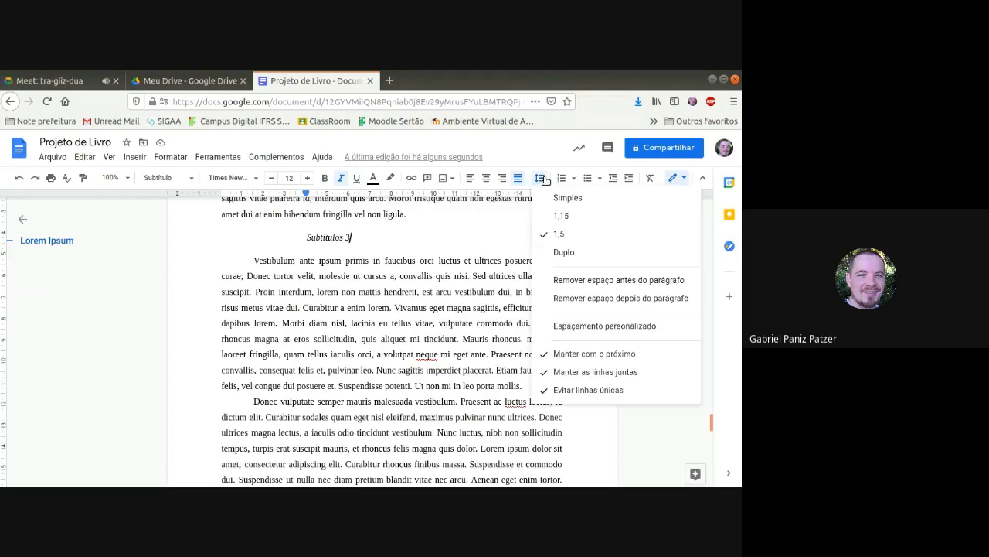
click(581, 325)
drag(350, 342, 309, 344)
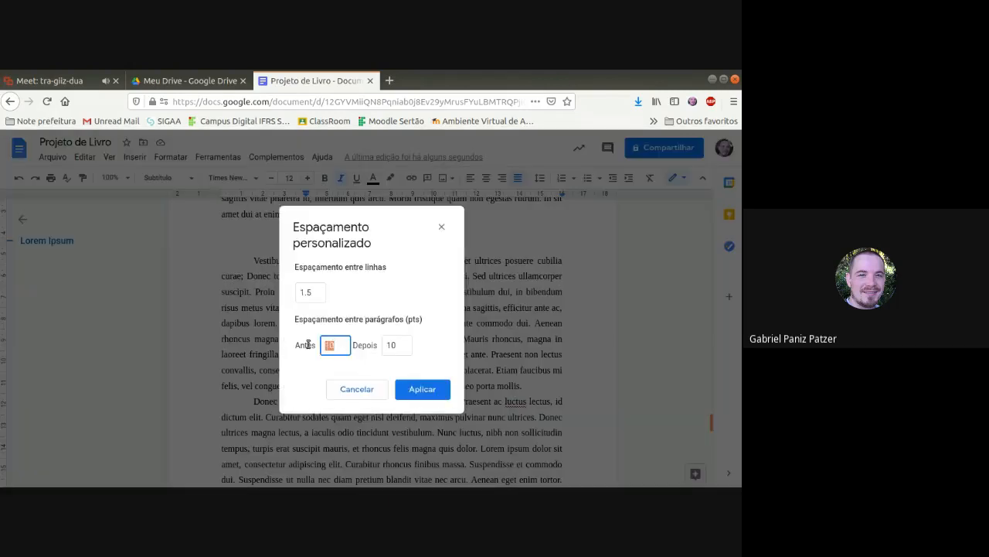
text(20)
click(440, 389)
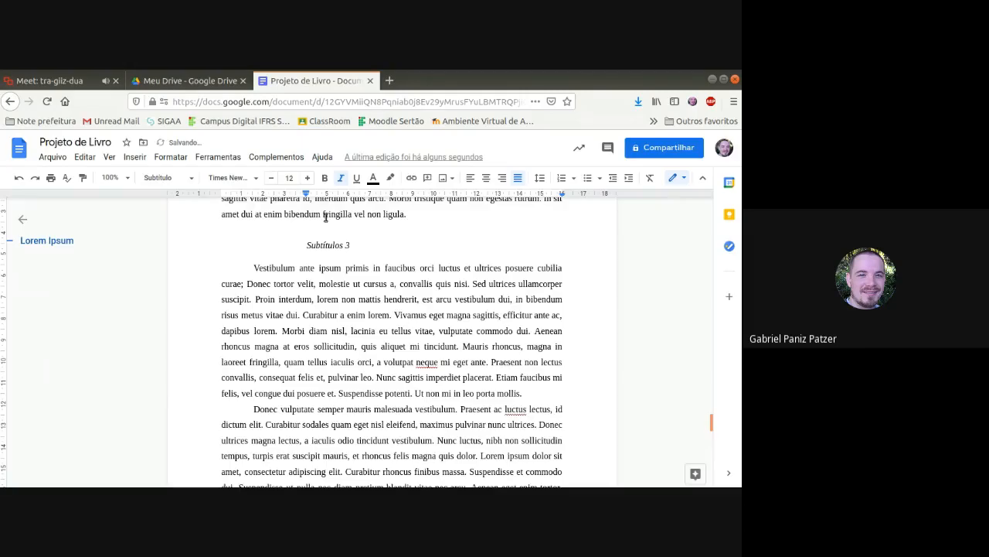
click(190, 178)
mouse_move(209, 342)
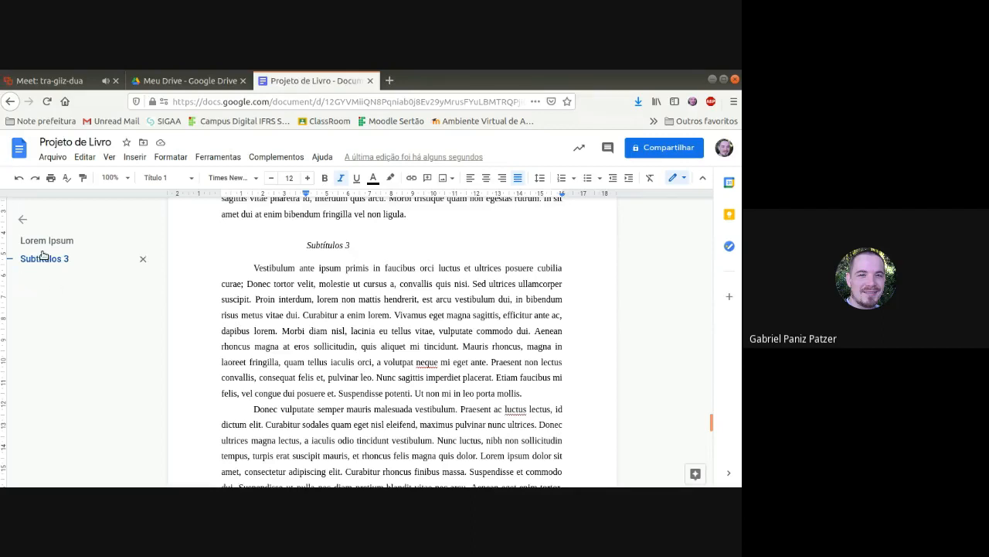
Step: Collapse and reopen the document outline, and use it to go to the "Lorem Ipsum" and "Subtítulos 3" headings
click(23, 221)
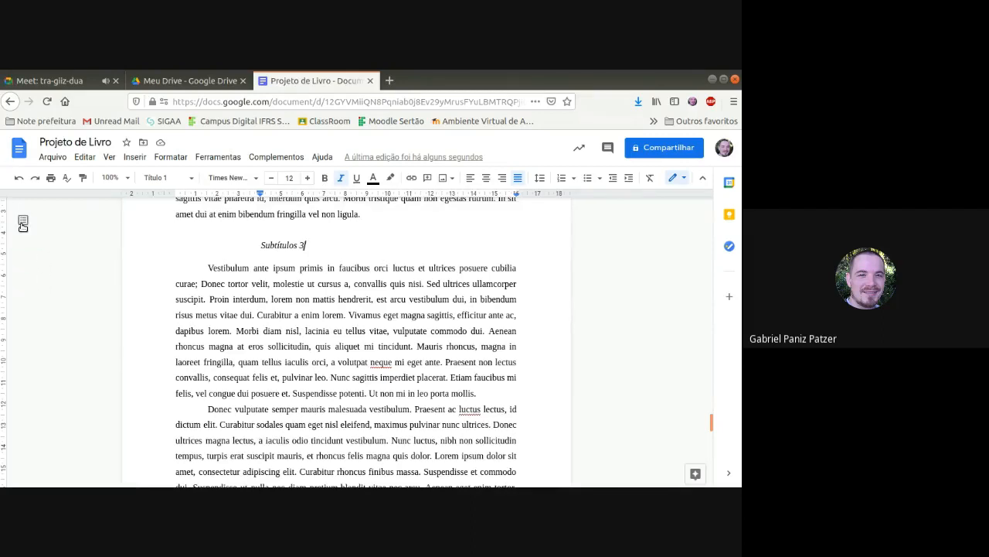
click(23, 222)
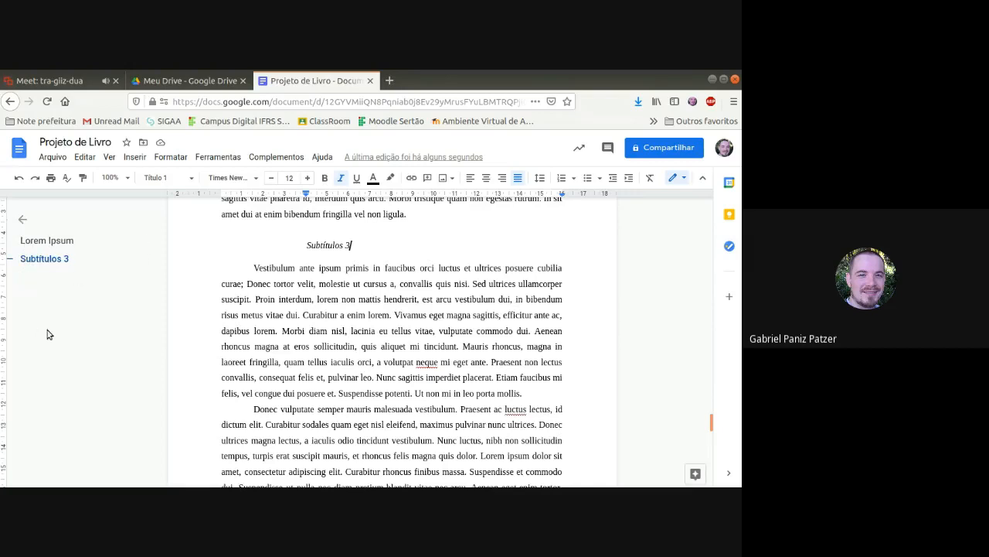
click(66, 242)
click(64, 259)
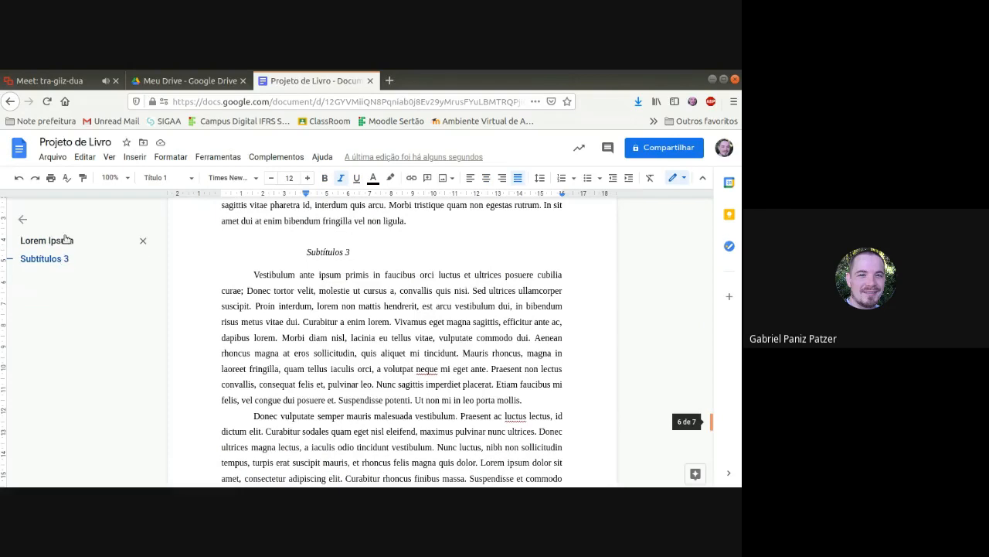
click(67, 241)
Step: Apply the "Título 1" style to the "Subtítulos 1" subheading
scroll(337, 266, down, 10)
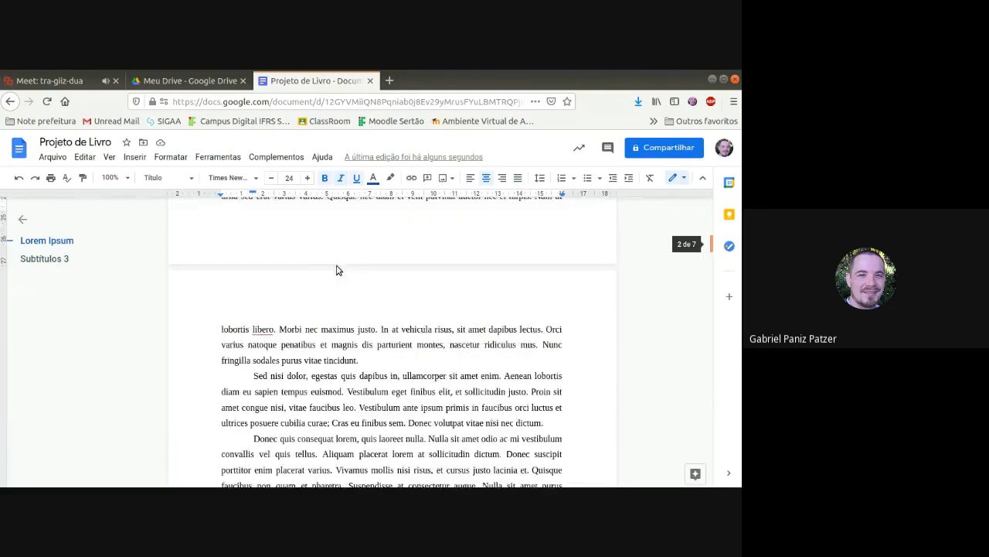
scroll(337, 267, down, 3)
drag(290, 303, 353, 303)
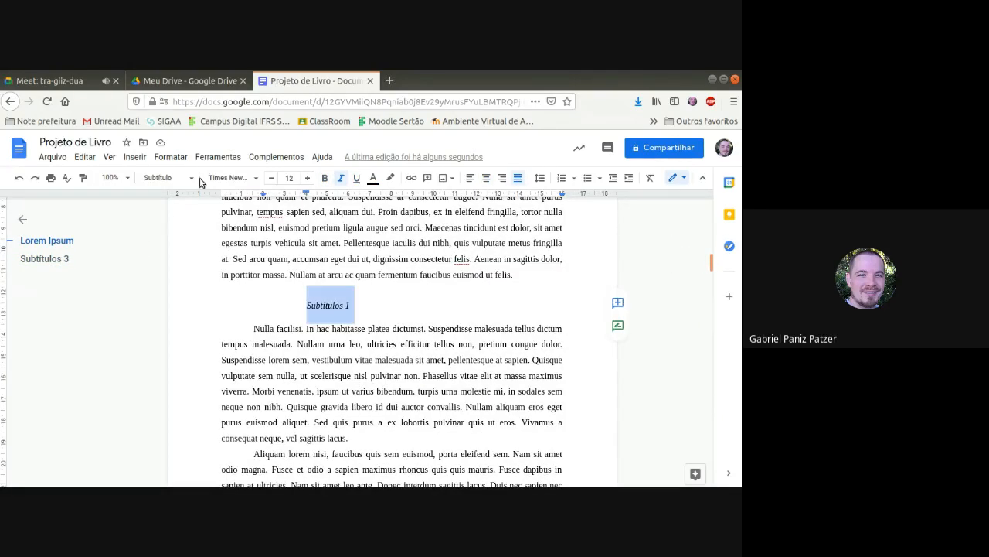
click(166, 178)
click(324, 323)
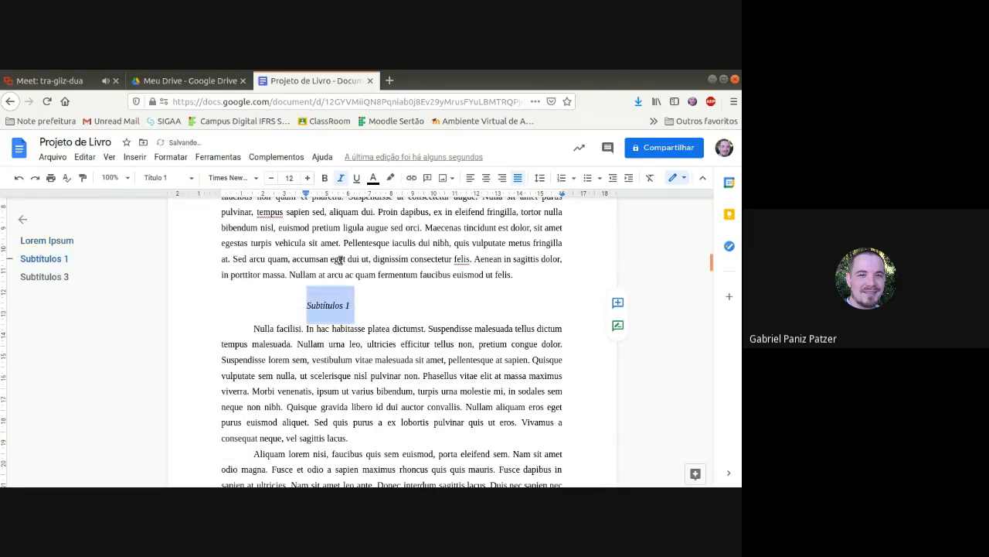
Step: Apply the "Título 1" style to the "Subtítulos 2" subheading
scroll(340, 263, down, 15)
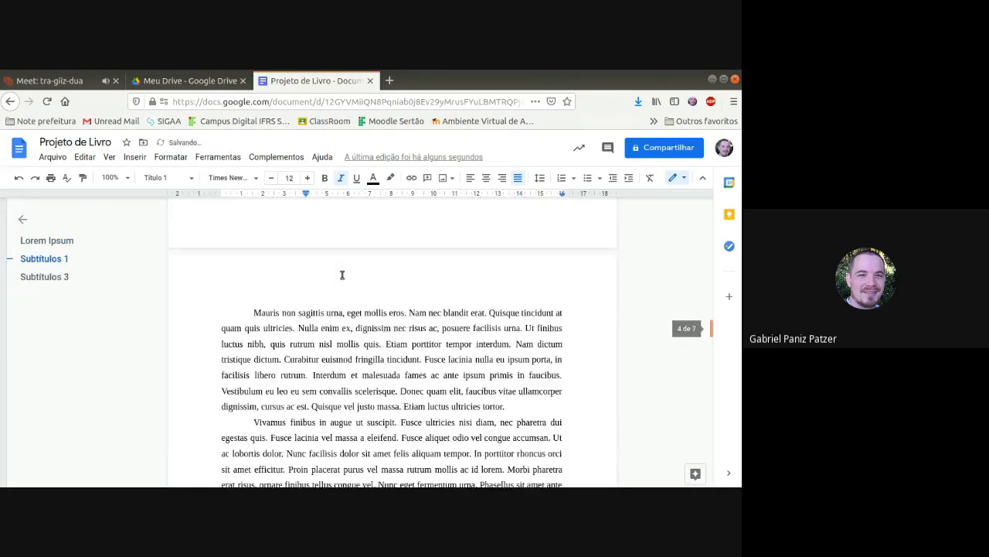
scroll(342, 274, down, 5)
drag(301, 307, 458, 309)
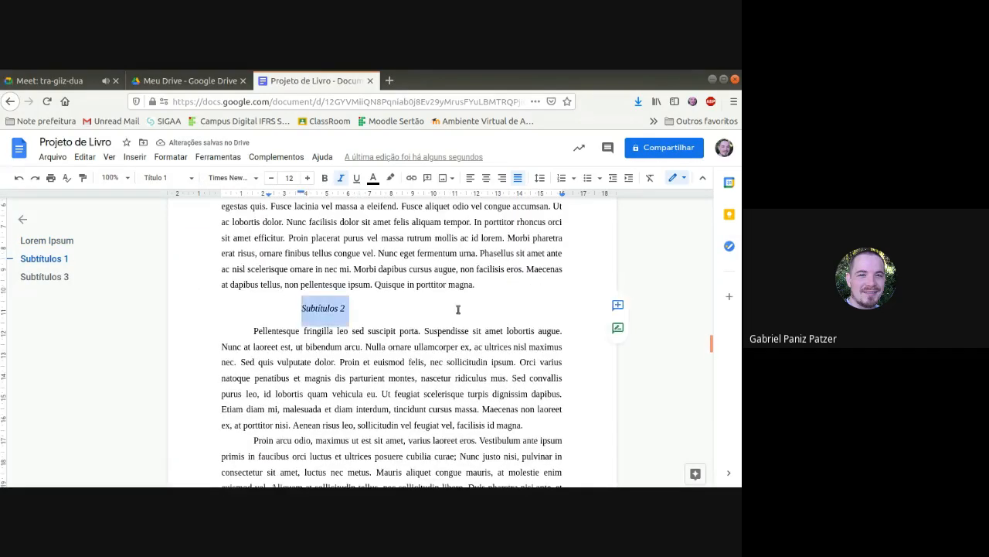
click(166, 178)
click(177, 286)
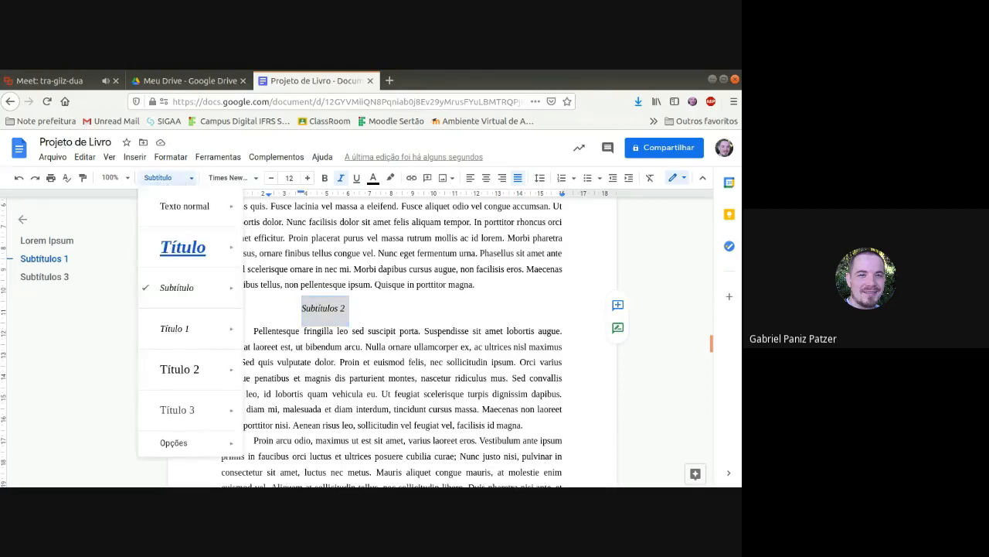
mouse_move(196, 381)
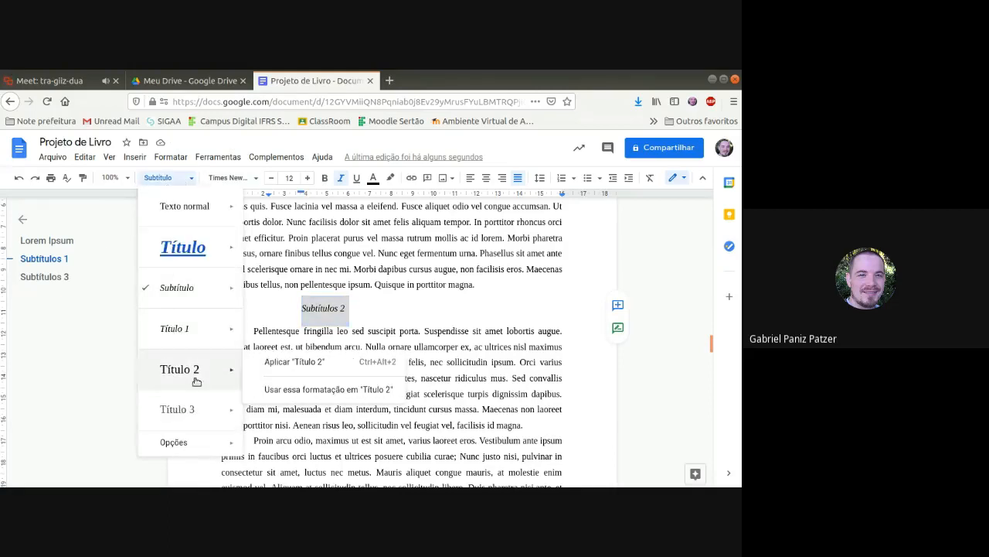
mouse_move(194, 254)
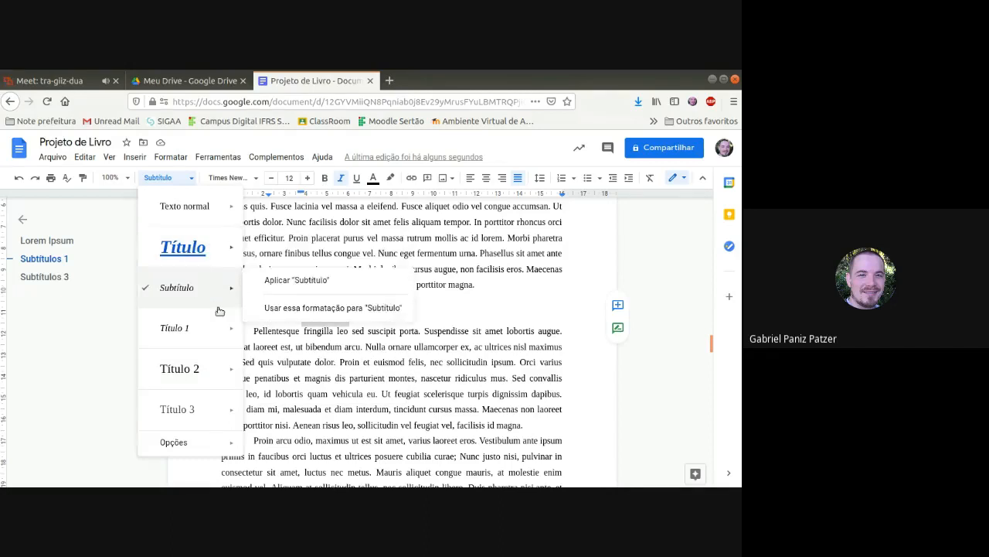
click(179, 327)
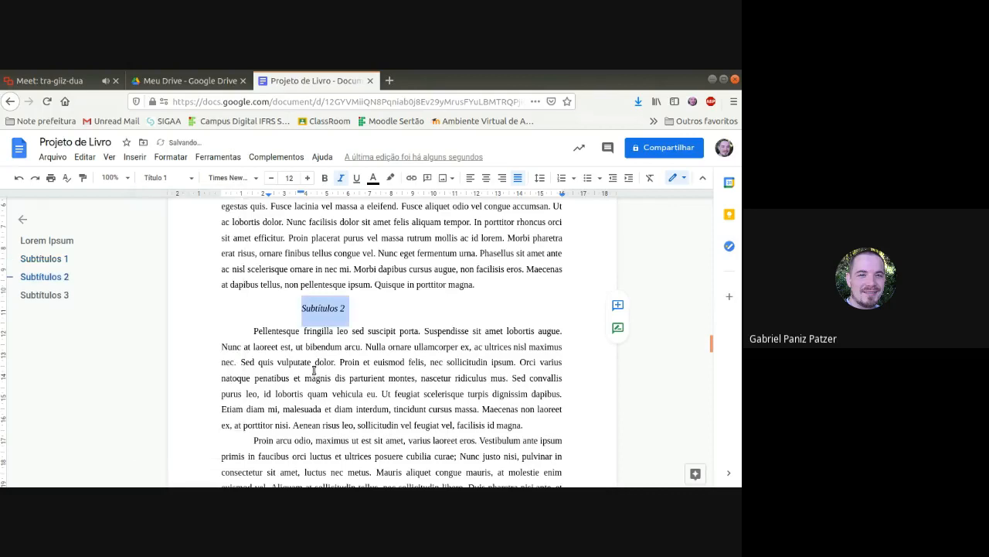
Step: Navigate through the title and the three subheadings using the document outline
click(49, 295)
click(46, 276)
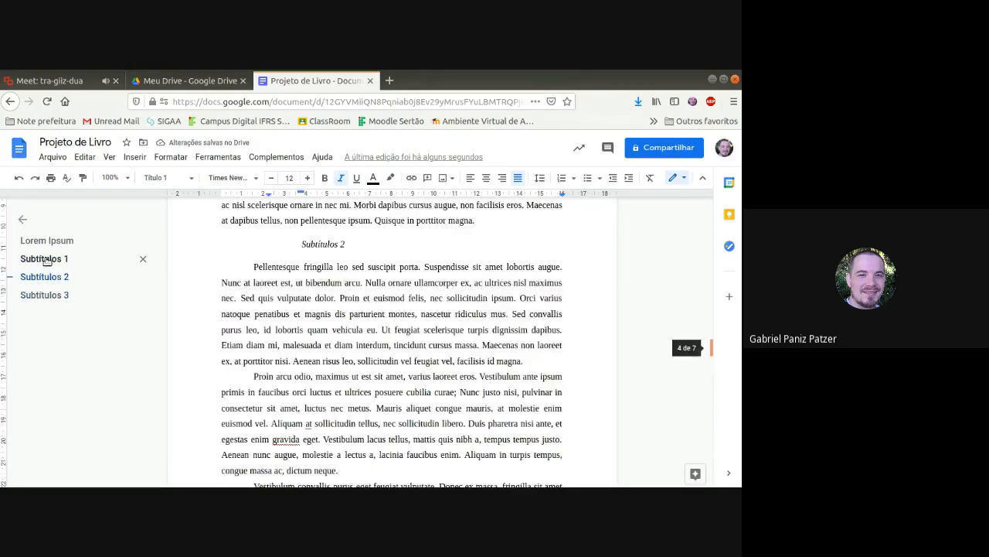
click(44, 259)
click(48, 242)
click(46, 263)
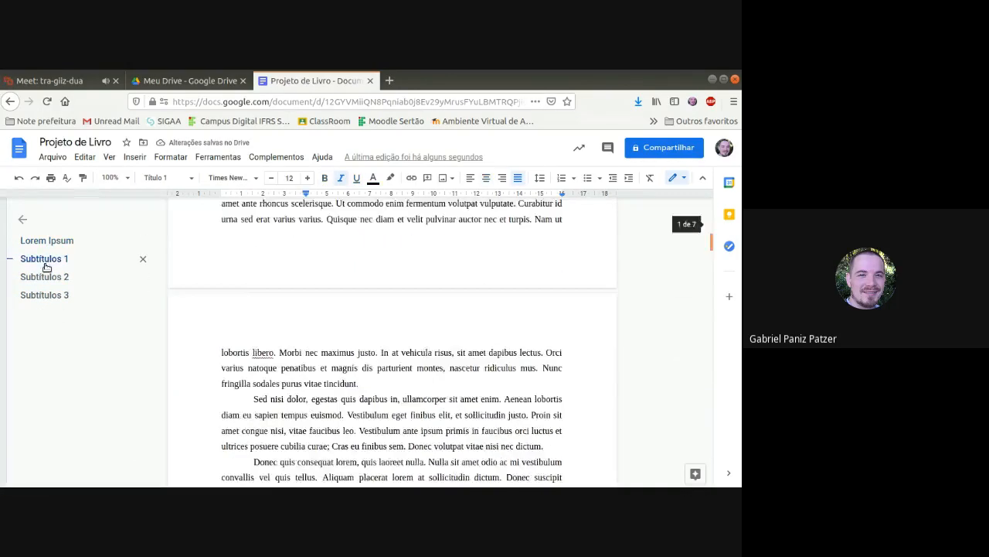
click(48, 278)
click(48, 295)
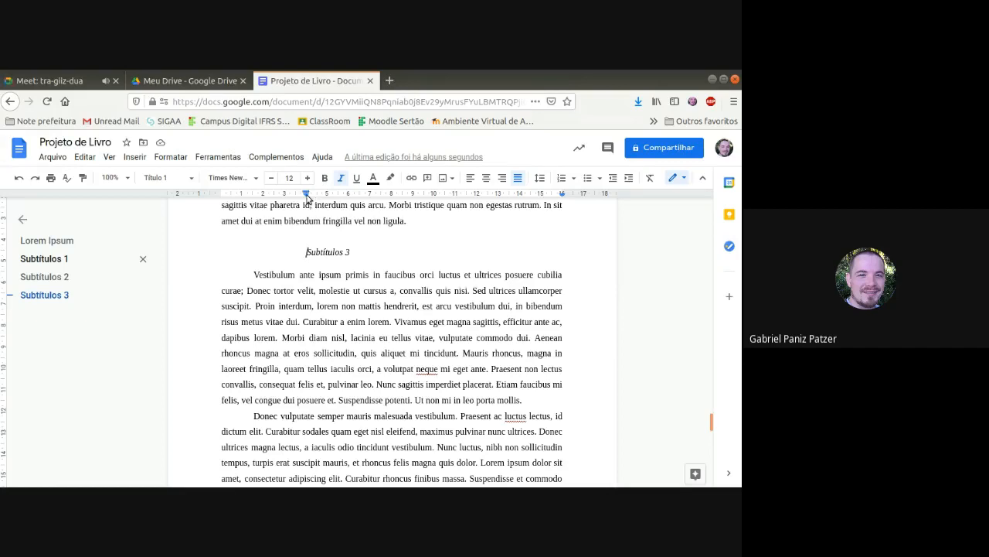
Step: Move the "Subtítulos 3" subheading's indent to about 3 cm and update the "Título 1" style to match
drag(307, 196, 286, 196)
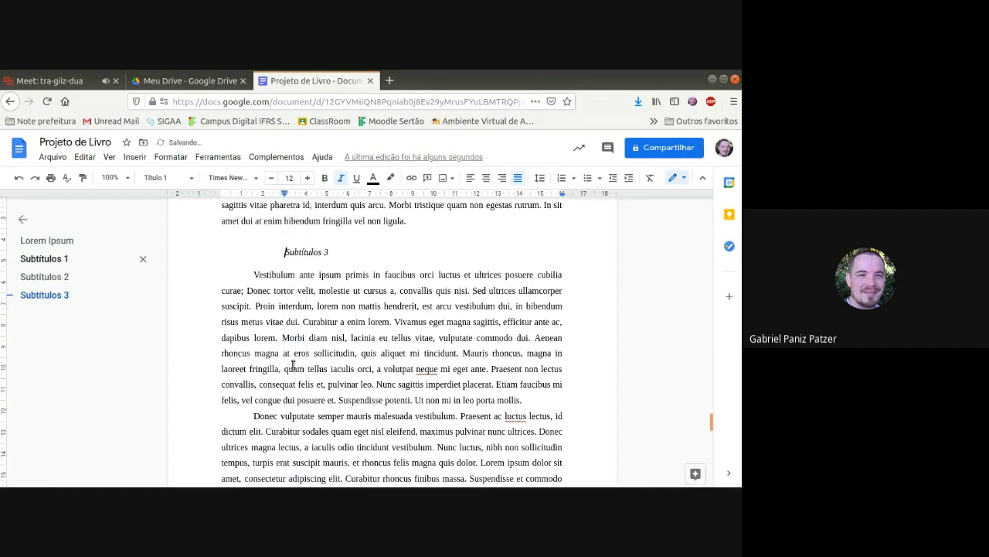
click(167, 178)
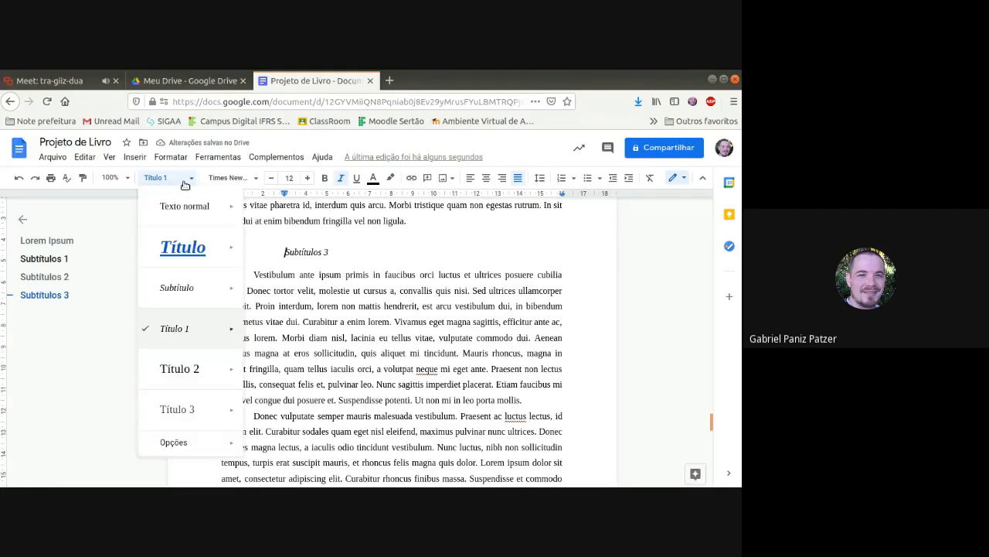
mouse_move(228, 330)
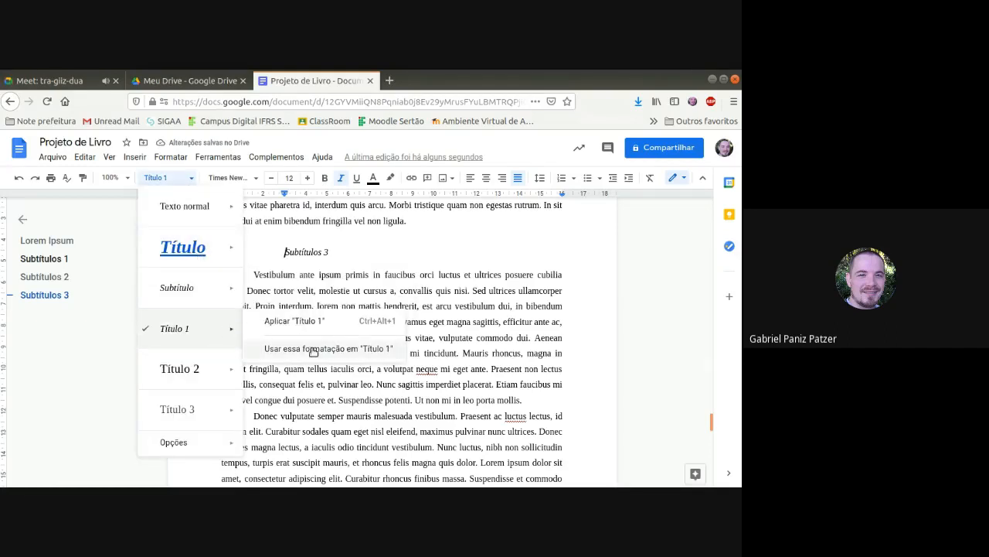
click(374, 349)
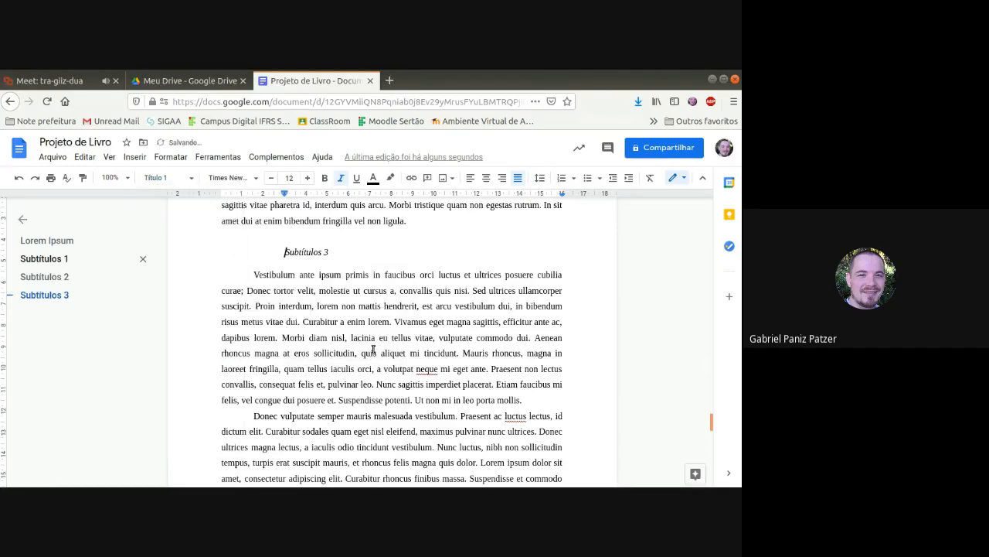
Step: Check the indents of the "Subtítulos 1" and "Subtítulos 2" subheadings by visiting them from the outline
click(72, 277)
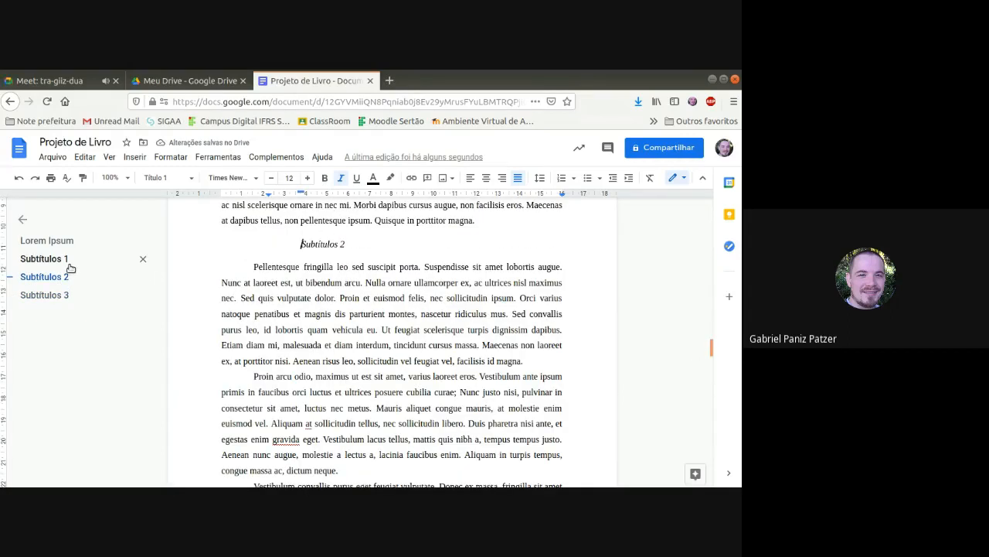
click(67, 261)
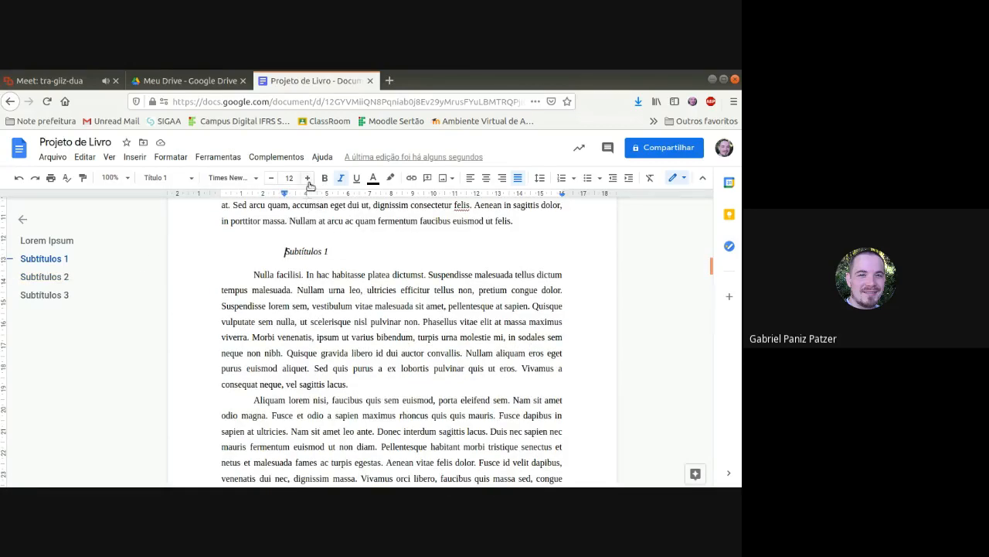
click(138, 277)
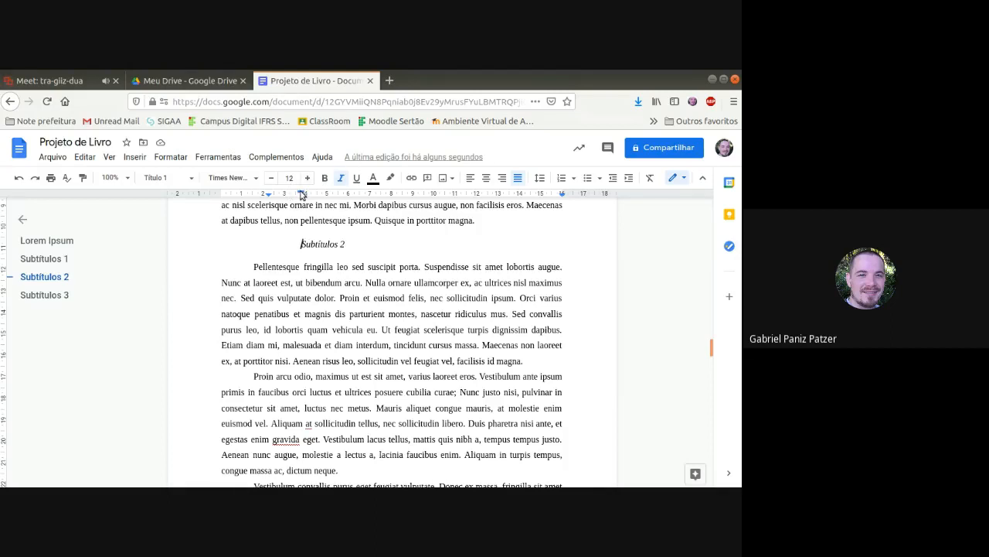
Step: Apply the "Texto normal" style to the "Subtítulos 2" subheading and align its first-line indent with the left indent at about 2.25 cm
click(182, 182)
click(184, 206)
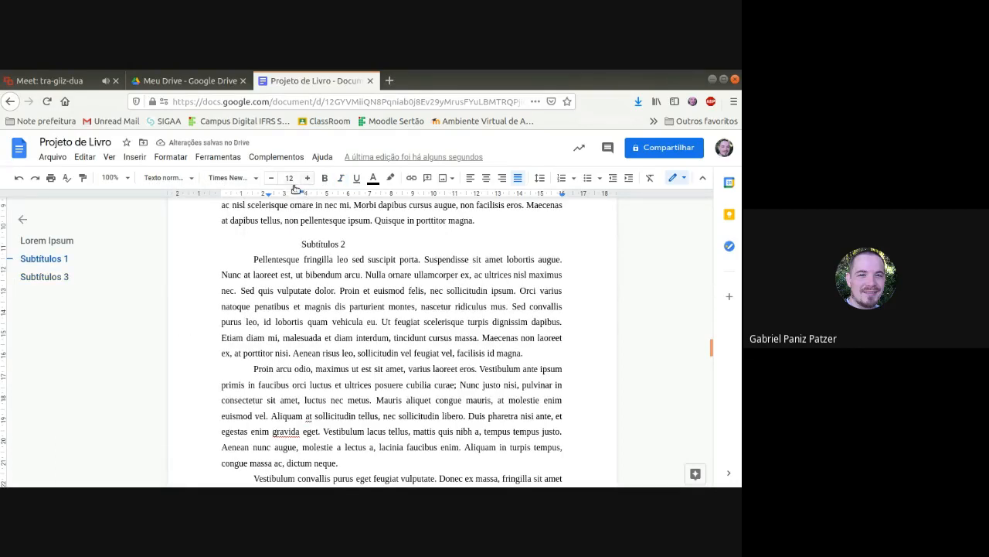
drag(302, 196, 266, 198)
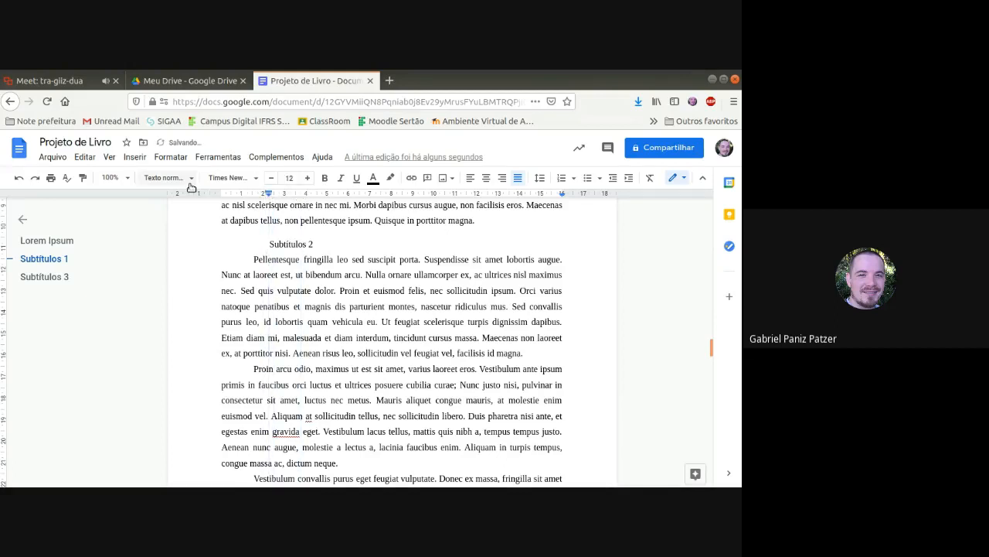
Step: Reapply the "Título 1" style to the "Subtítulos 2" subheading and move its indent to about 3 cm
click(166, 177)
mouse_move(194, 284)
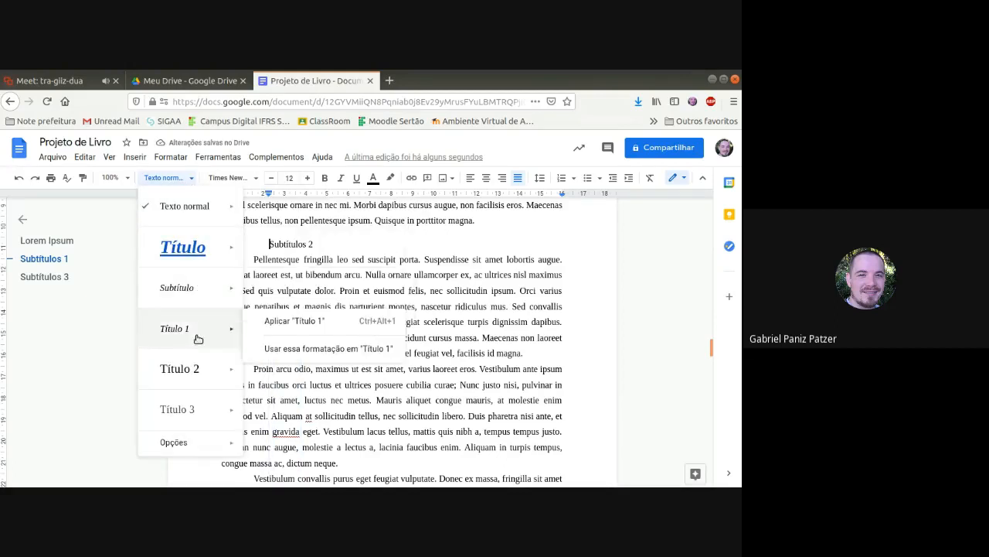
click(194, 332)
drag(268, 198, 286, 195)
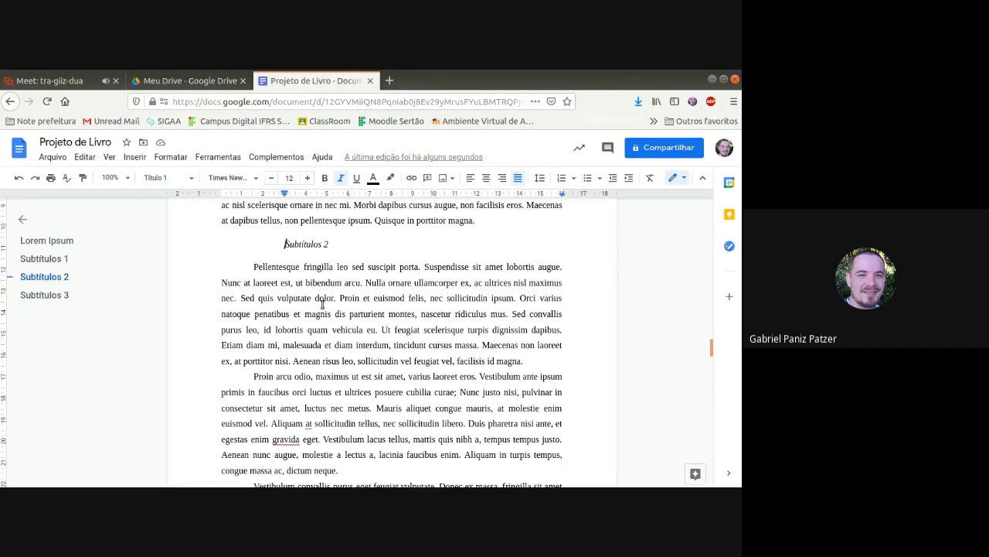
scroll(431, 377, up, 5)
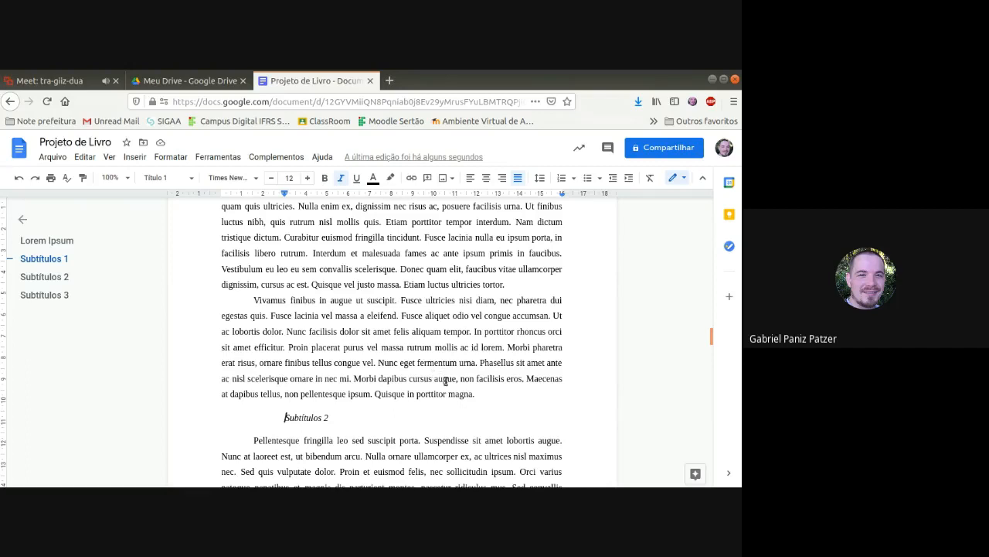
scroll(390, 359, up, 2)
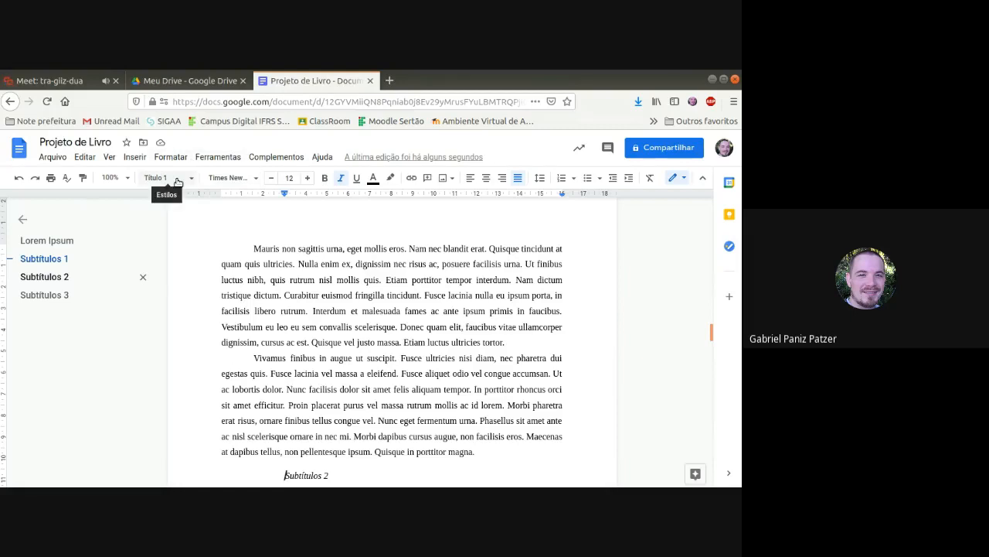
scroll(383, 411, down, 3)
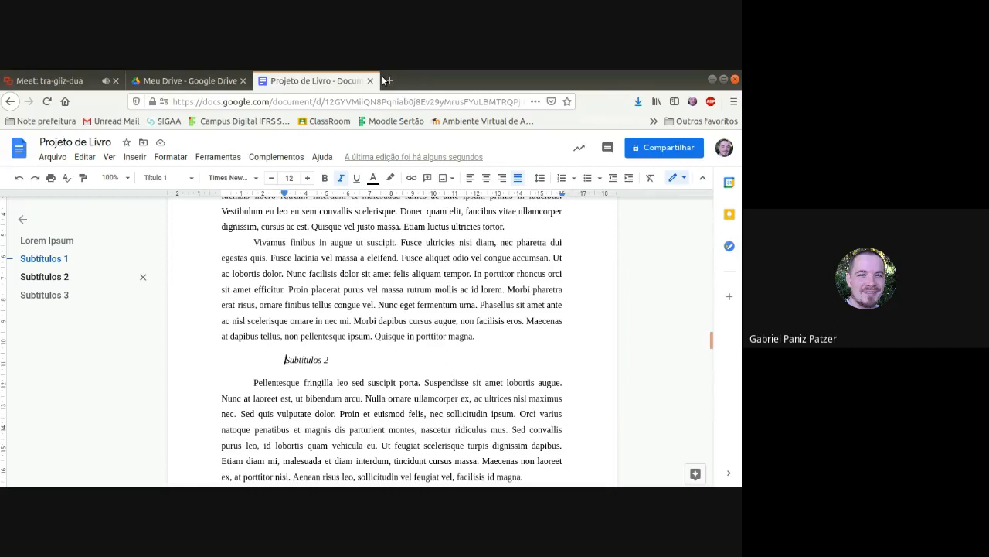
Step: Switch to the Google Meet call and stop presenting the screen
key(ctrl+Tab)
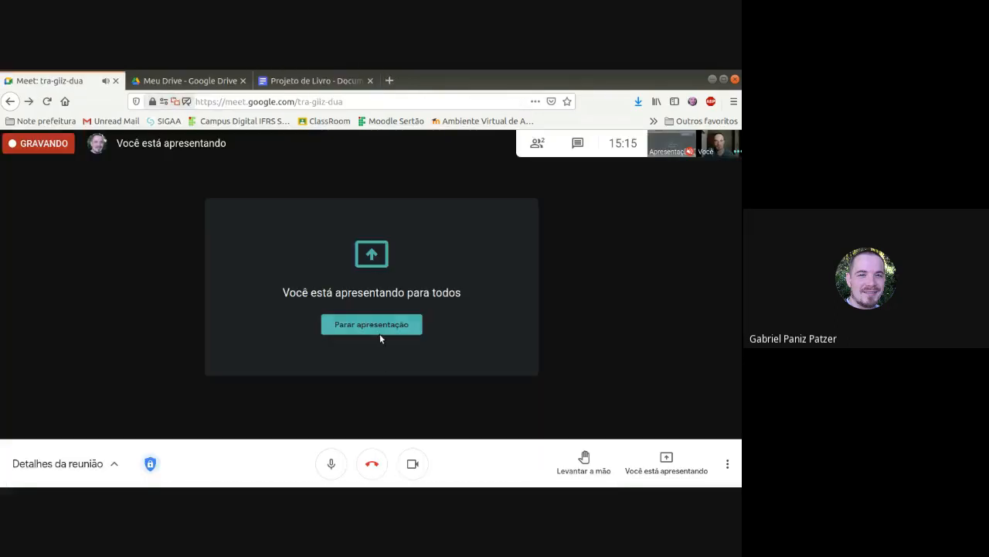
click(380, 333)
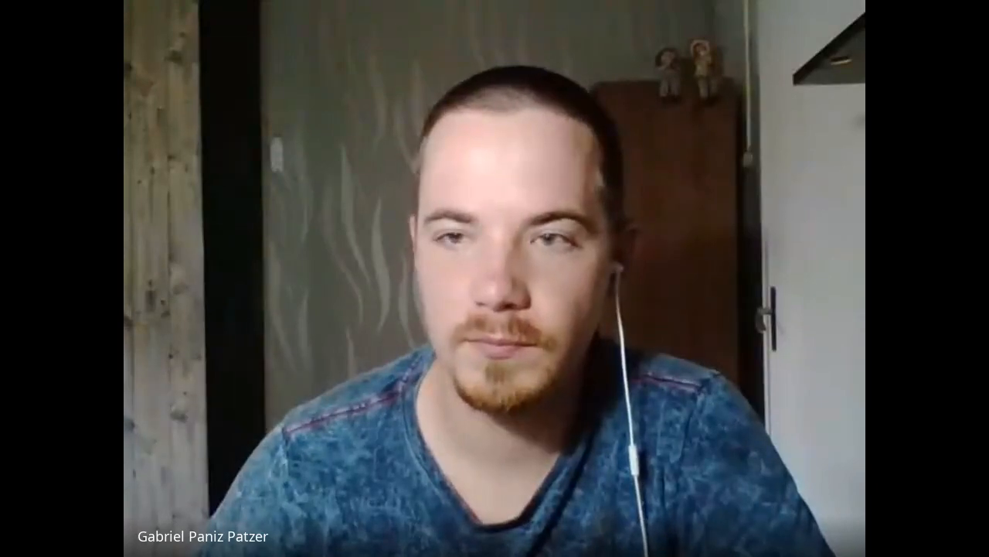